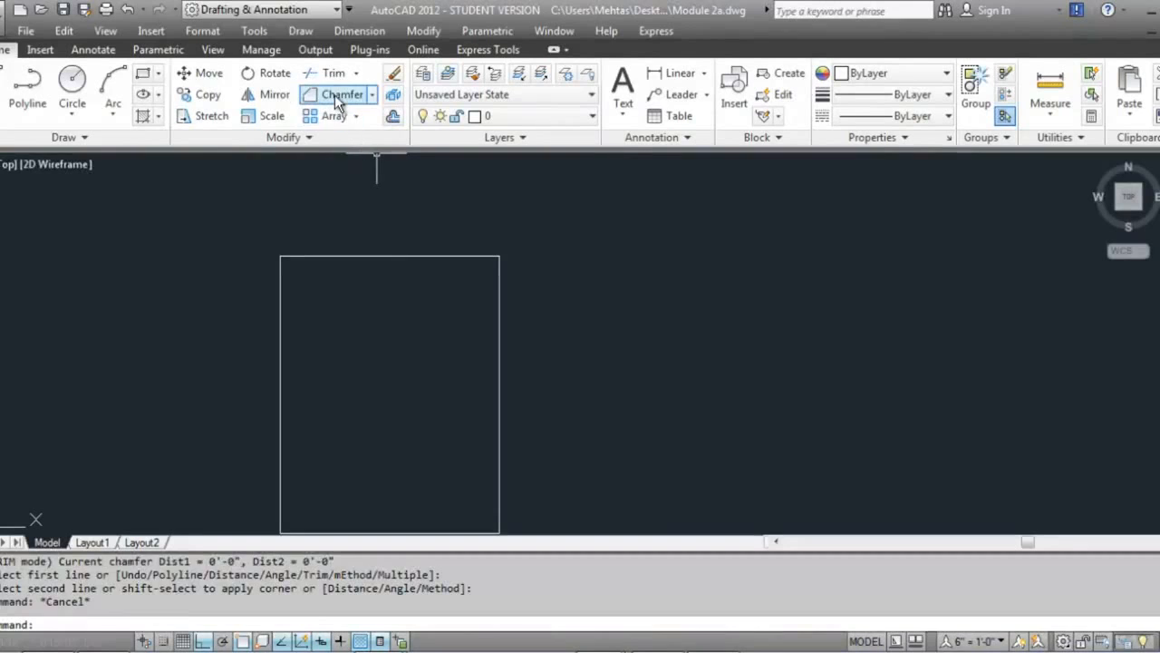
- Chamfer the rectangle's upper-right corner with both chamfer distances set to 0.5 inch
{"action": "left_click", "coordinate": [337, 96]}
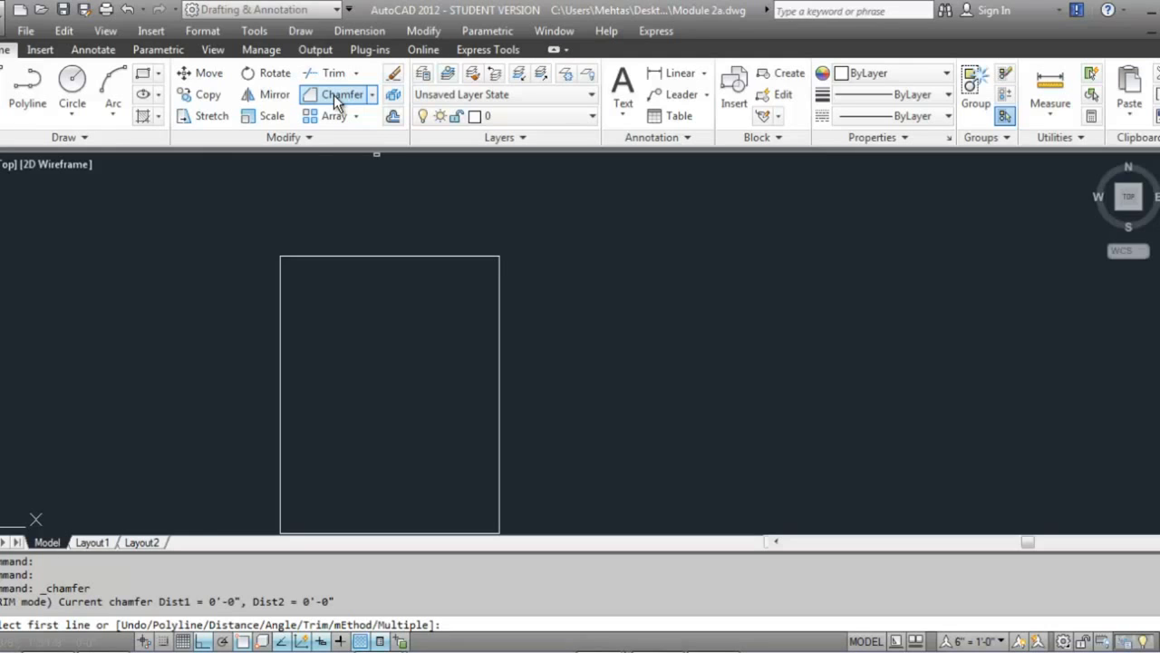
{"action": "type", "text": "d"}
{"action": "key", "text": "Return"}
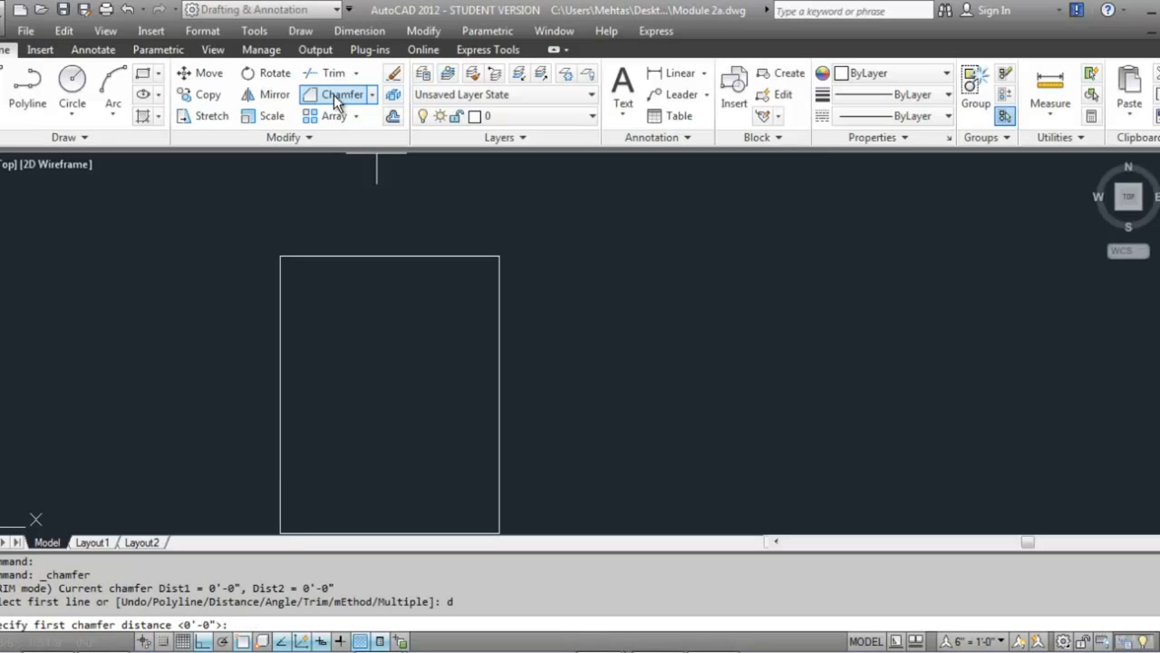
{"action": "type", "text": ".5"}
{"action": "key", "text": "Return"}
{"action": "type", "text": ".5"}
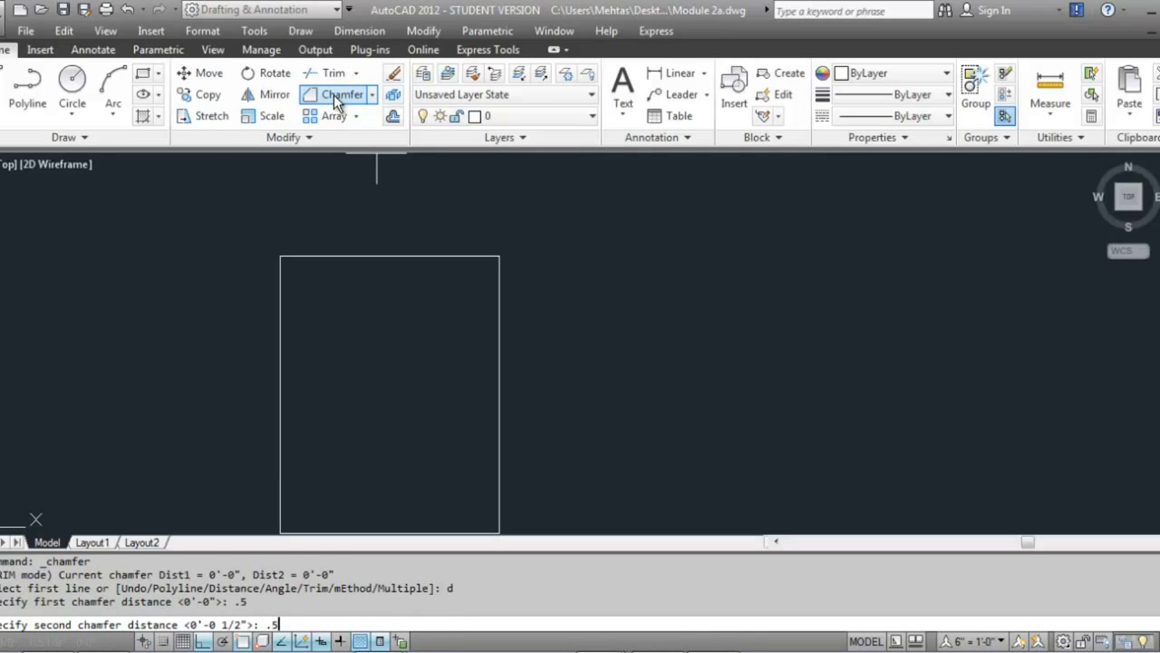
{"action": "key", "text": "Return"}
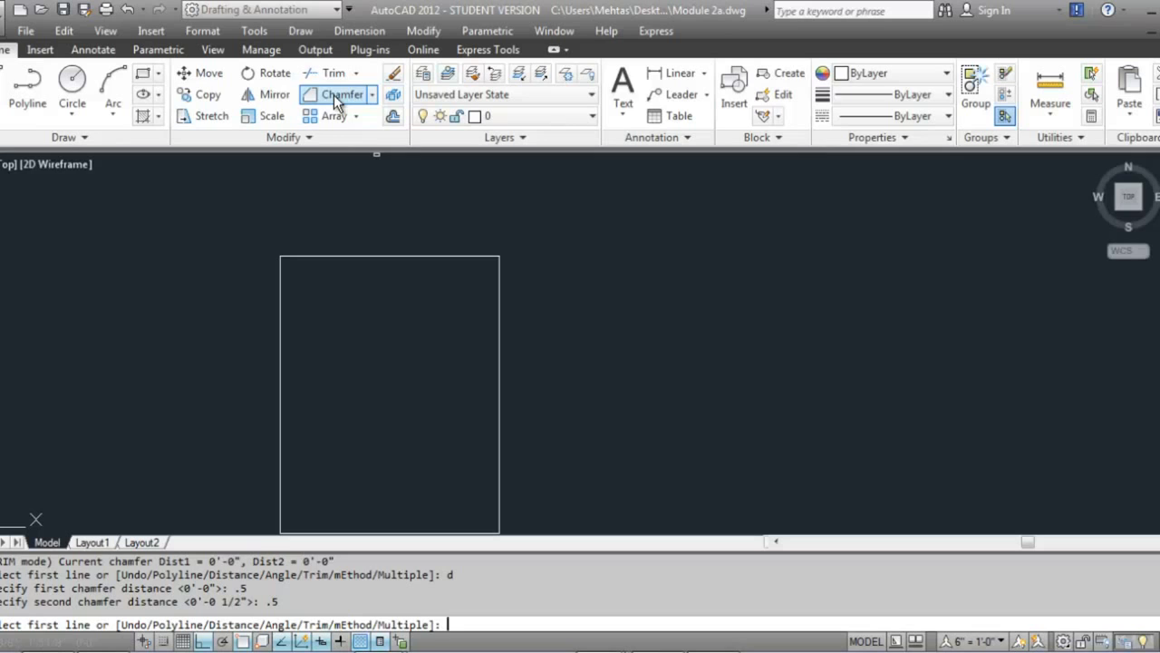
{"action": "left_click", "coordinate": [439, 258]}
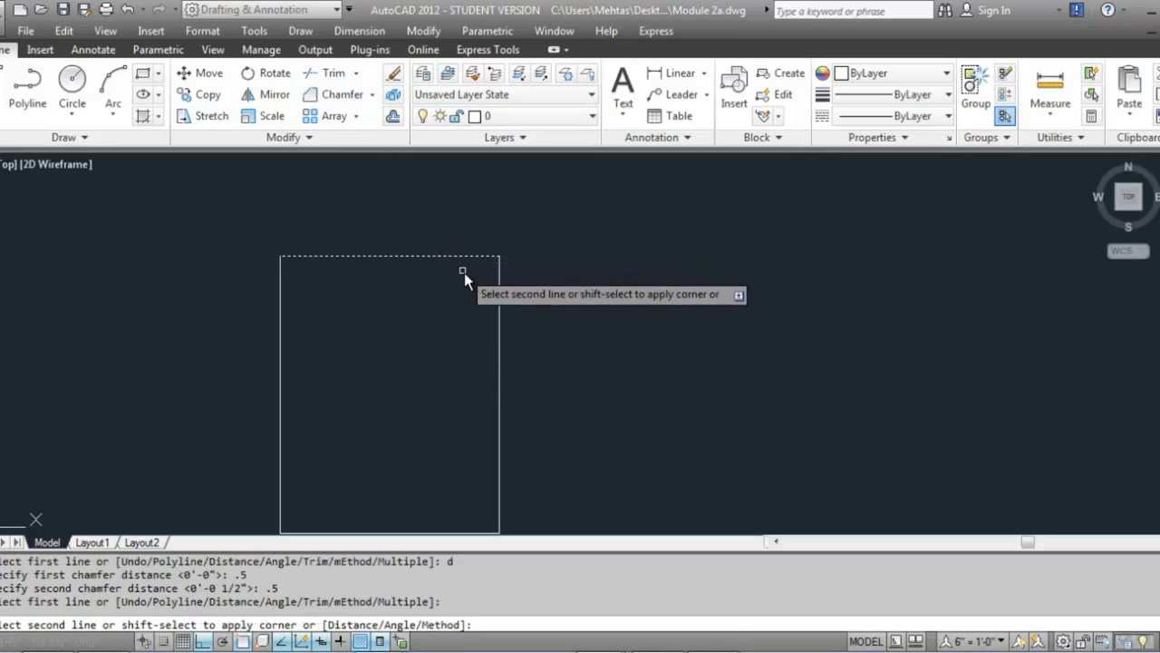
{"action": "left_click", "coordinate": [498, 292]}
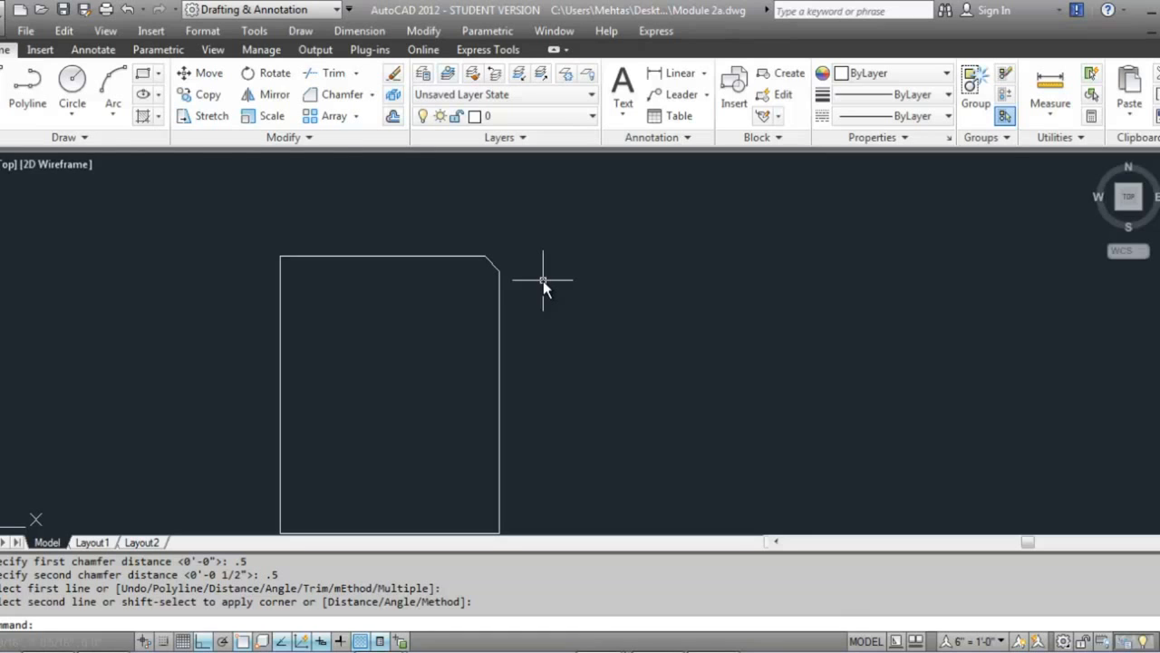
- Re-chamfer the rectangle's upper-right corner with both chamfer distances set to 1 inch
{"action": "left_click", "coordinate": [351, 99]}
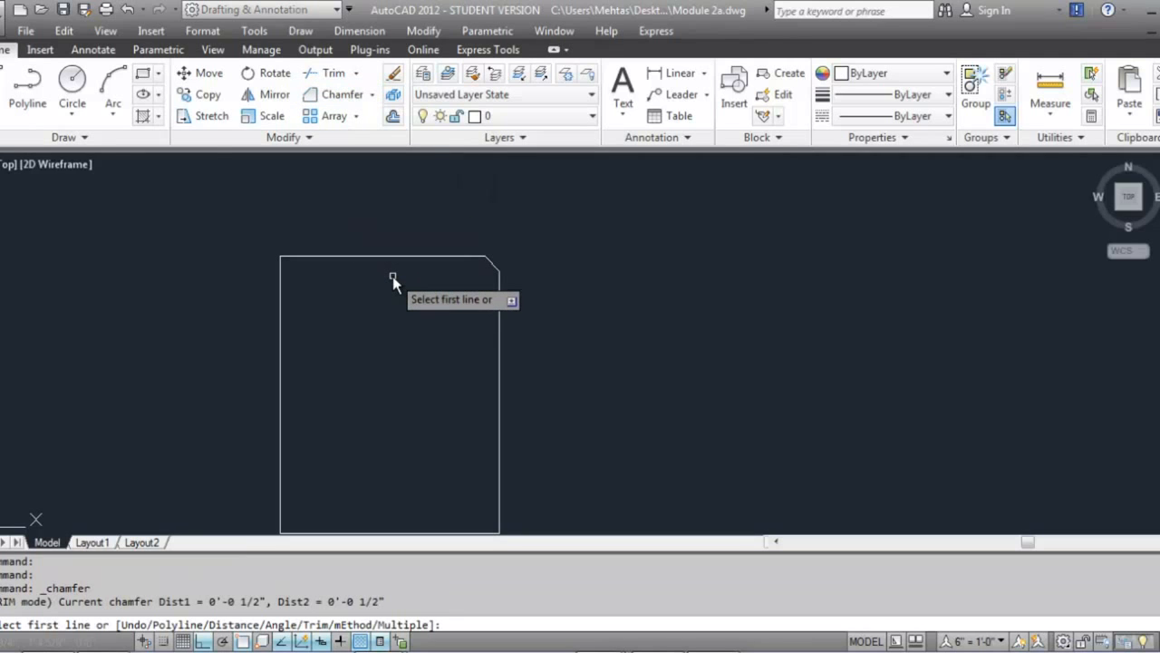
{"action": "type", "text": "d"}
{"action": "key", "text": "Return"}
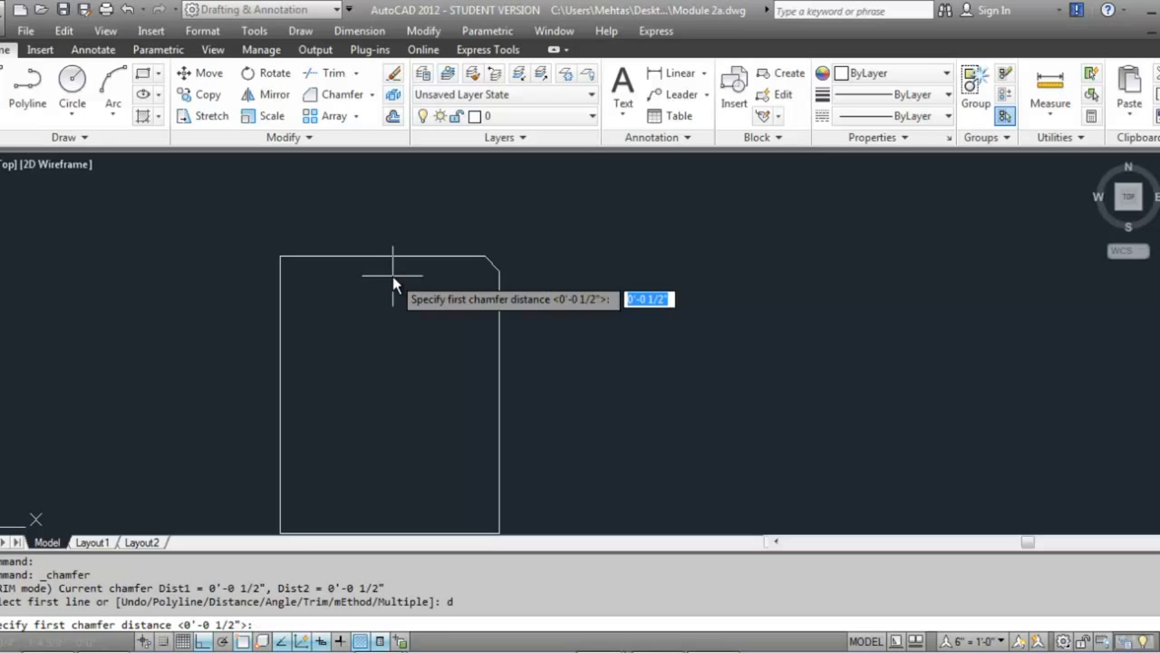
{"action": "type", "text": "1"}
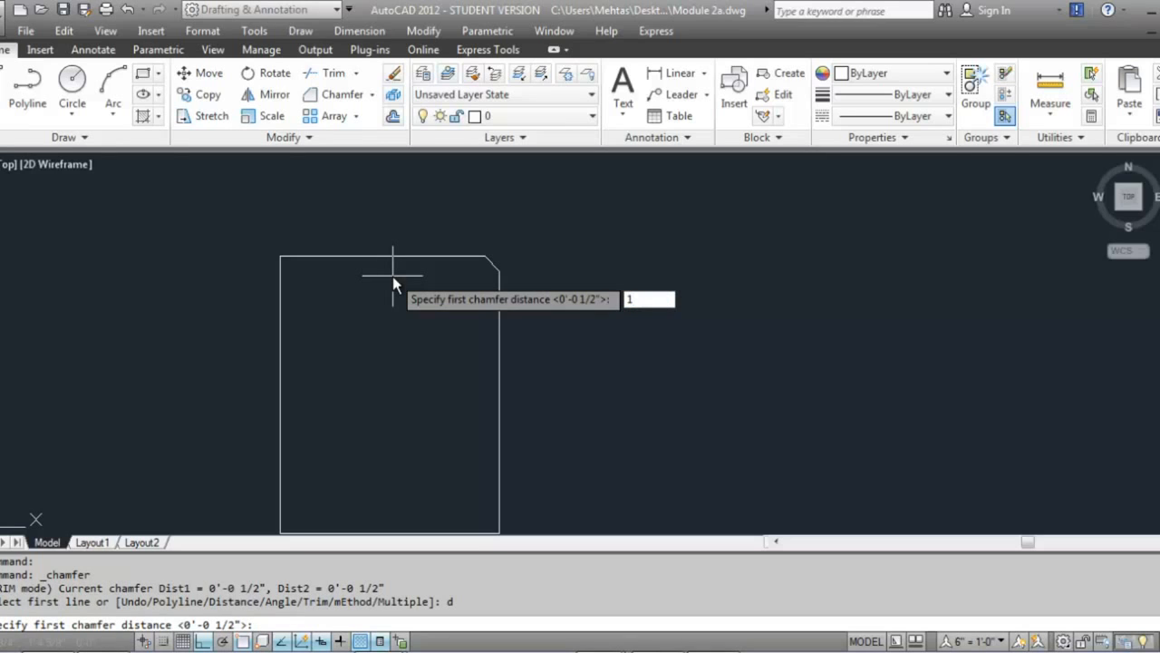
{"action": "key", "text": "Return"}
{"action": "key", "text": "Return"}
{"action": "key", "text": "Return"}
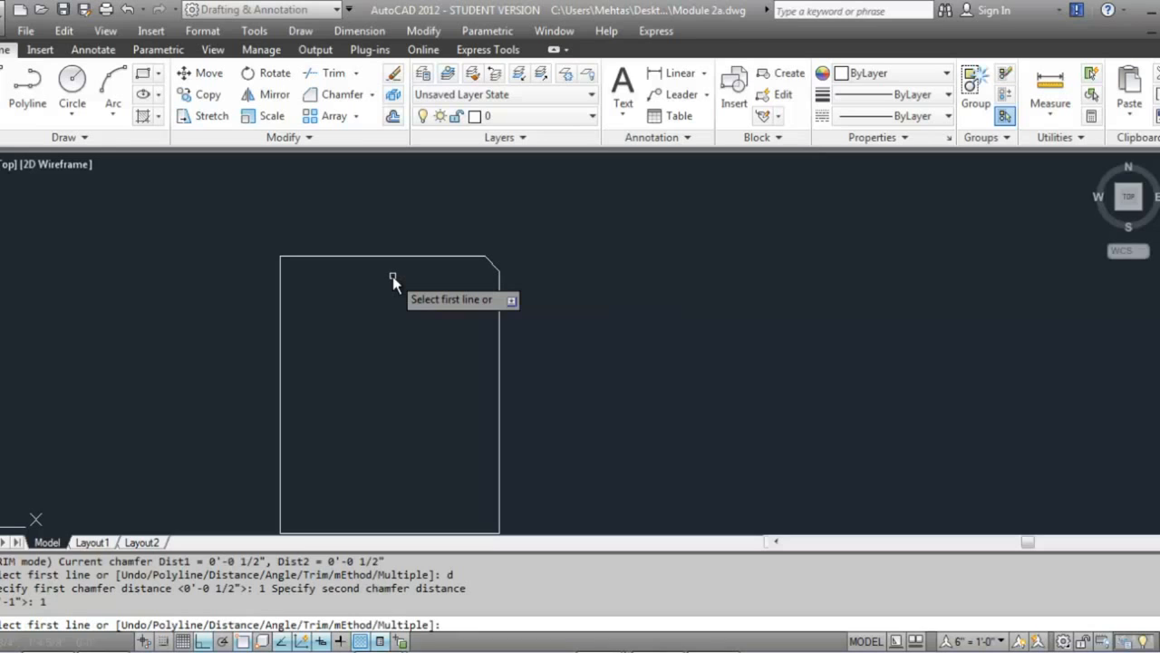
{"action": "type", "text": "1"}
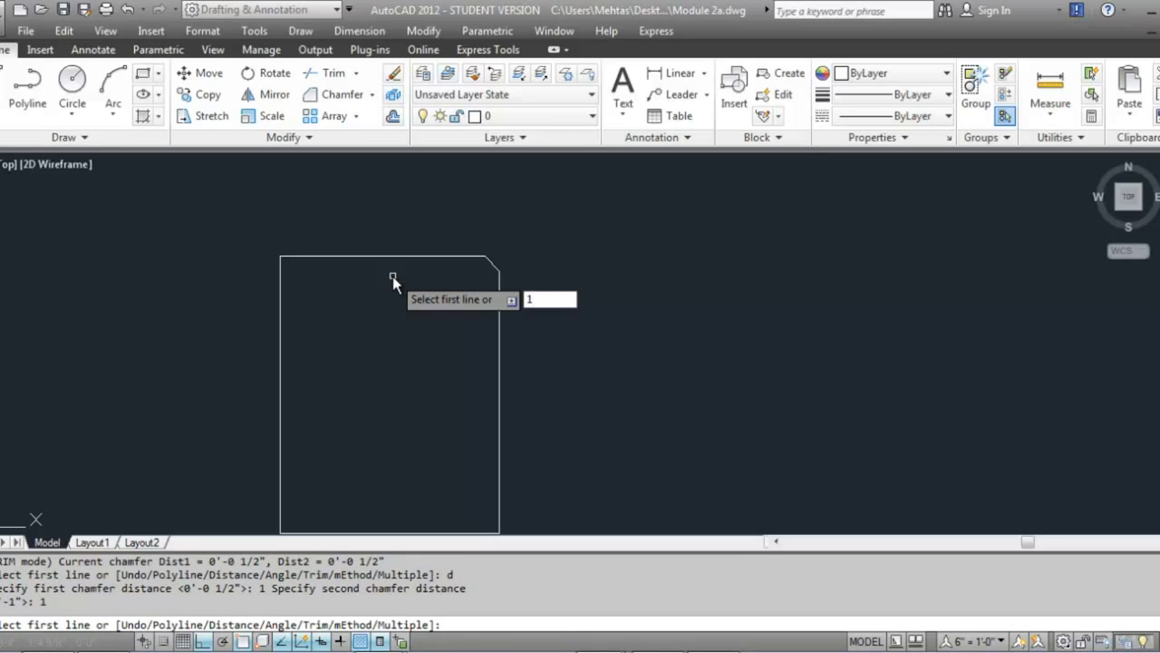
{"action": "key", "text": "Return"}
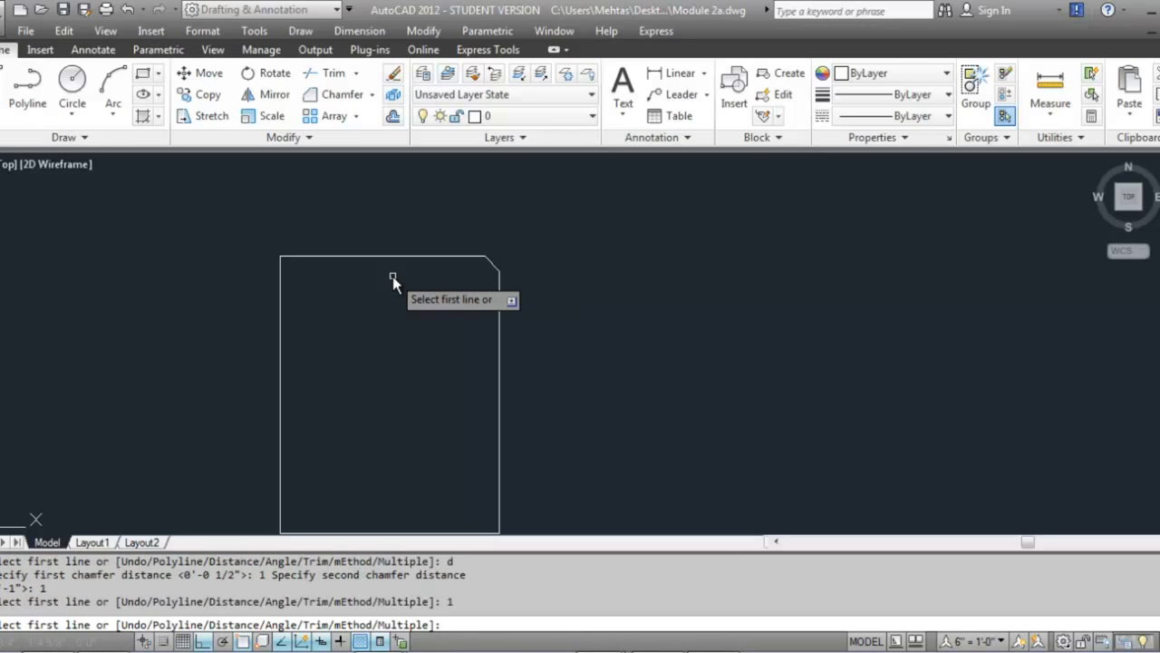
{"action": "left_click", "coordinate": [453, 254]}
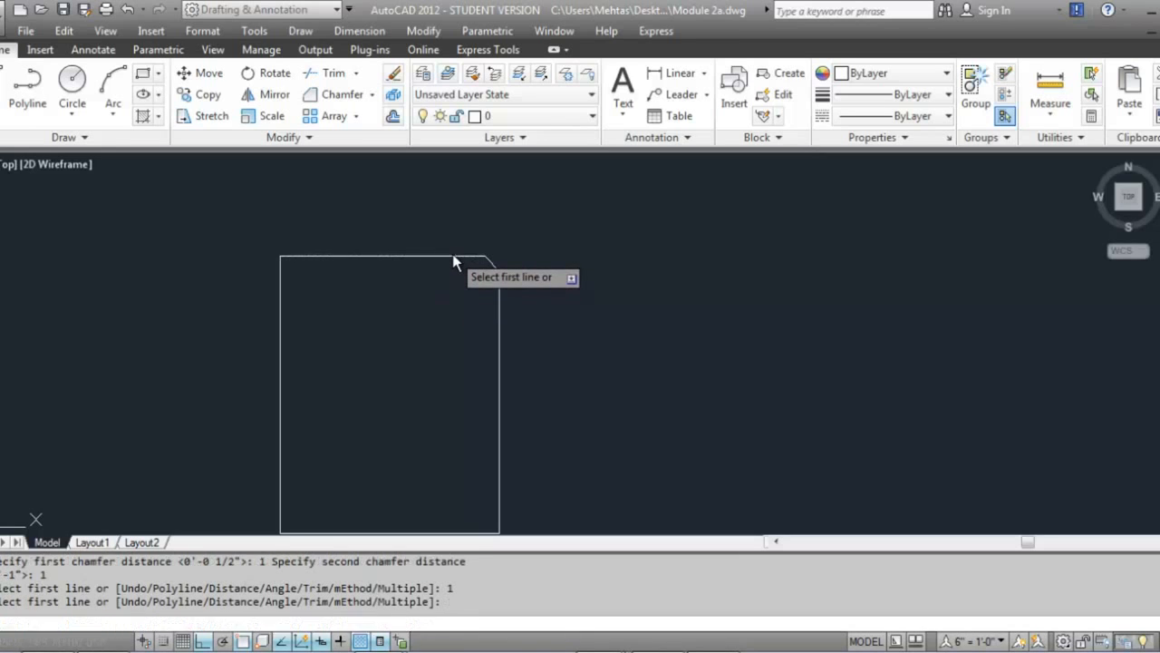
{"action": "left_click", "coordinate": [498, 293]}
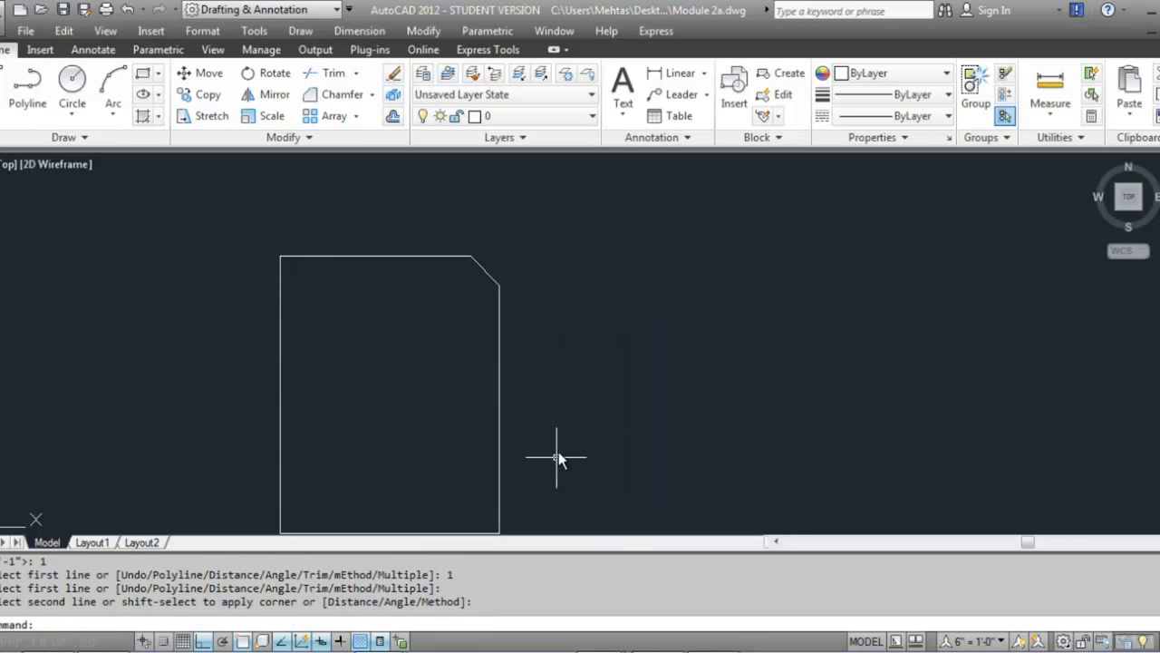
- Fillet the rectangle's upper-left corner with a radius of 1 inch
{"action": "scroll", "coordinate": [528, 247], "scroll_direction": "up", "scroll_amount": 4}
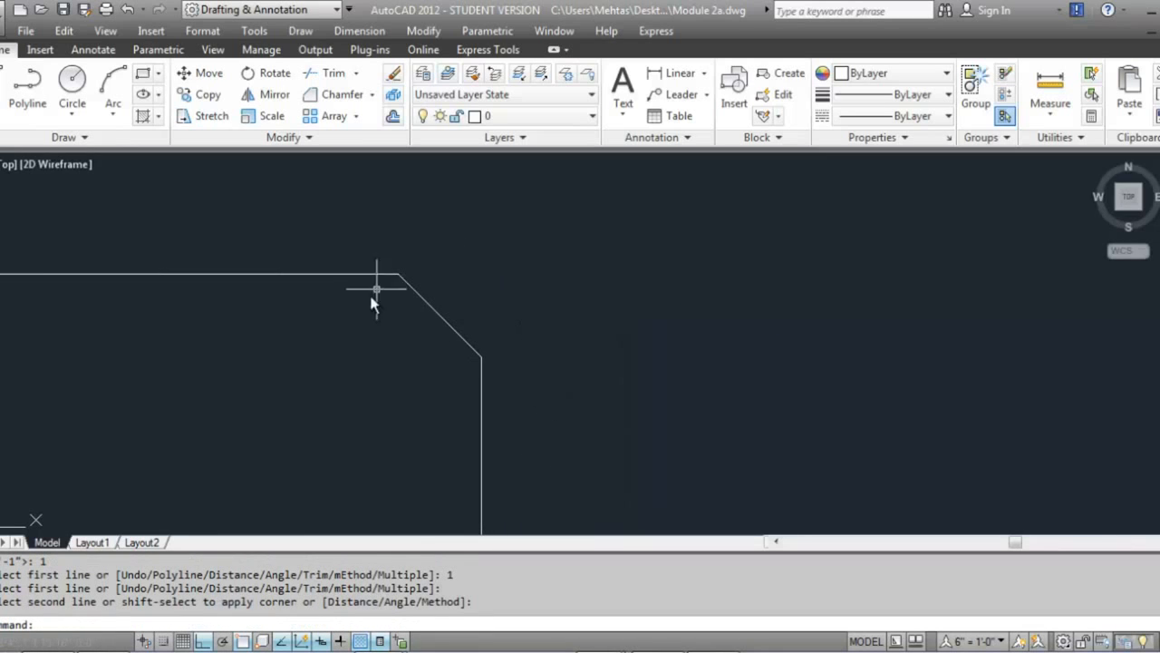
{"action": "scroll", "coordinate": [486, 337], "scroll_direction": "down", "scroll_amount": 2}
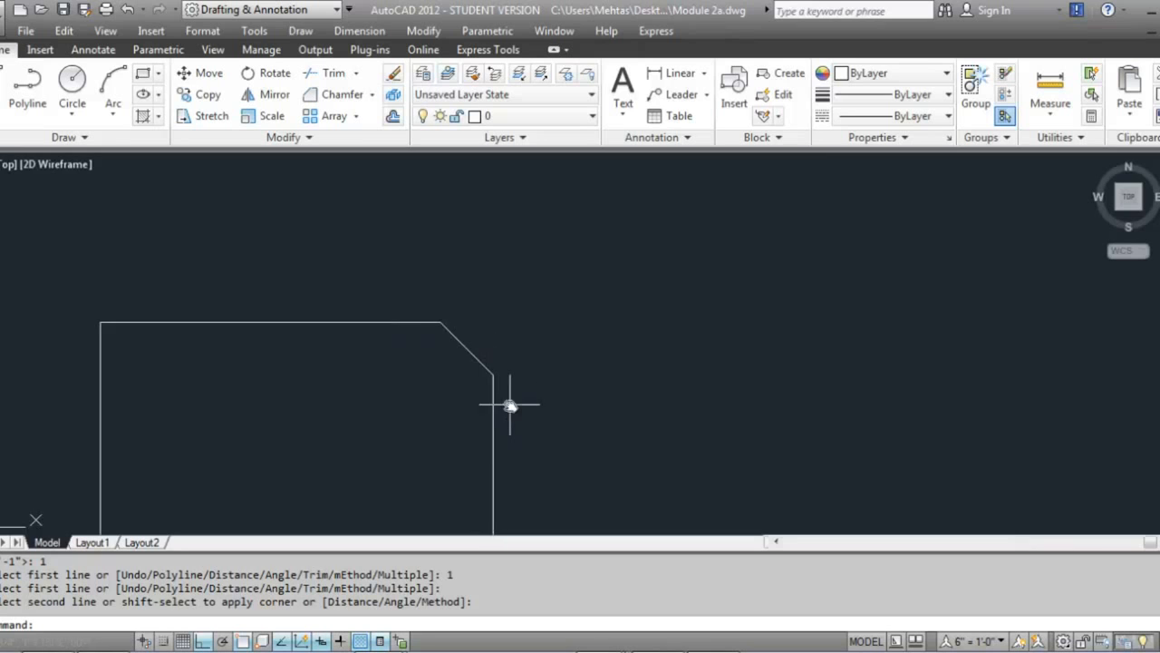
{"action": "middle_click_drag", "start_coordinate": [393, 442], "coordinate": [503, 358]}
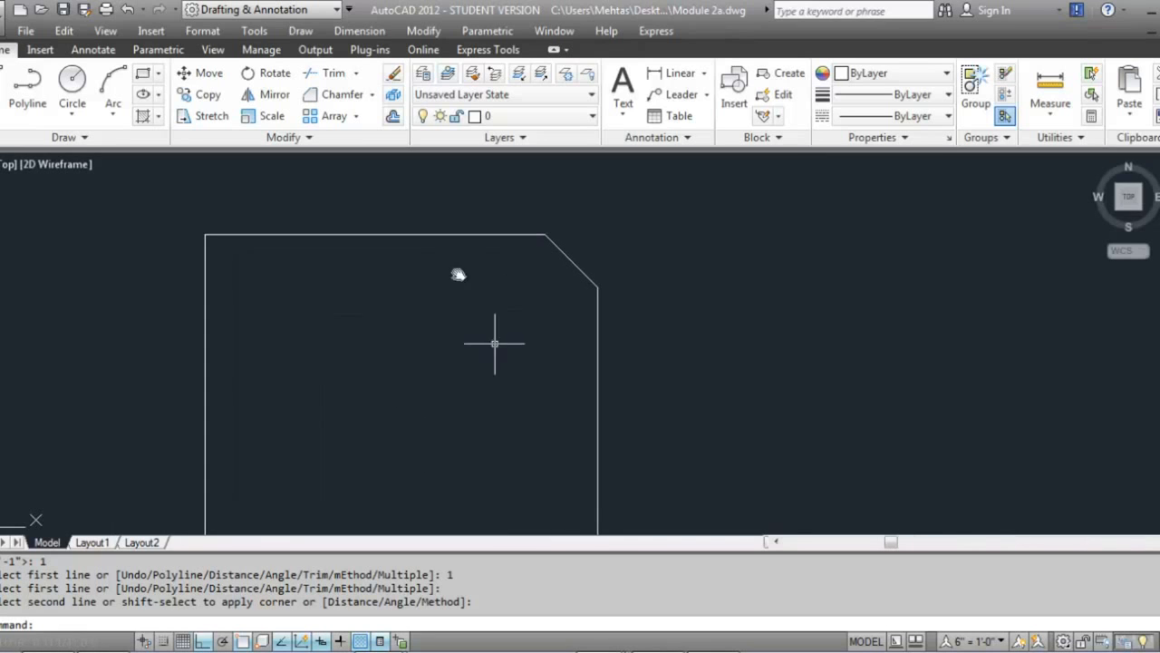
{"action": "left_click", "coordinate": [370, 95]}
{"action": "left_click", "coordinate": [339, 122]}
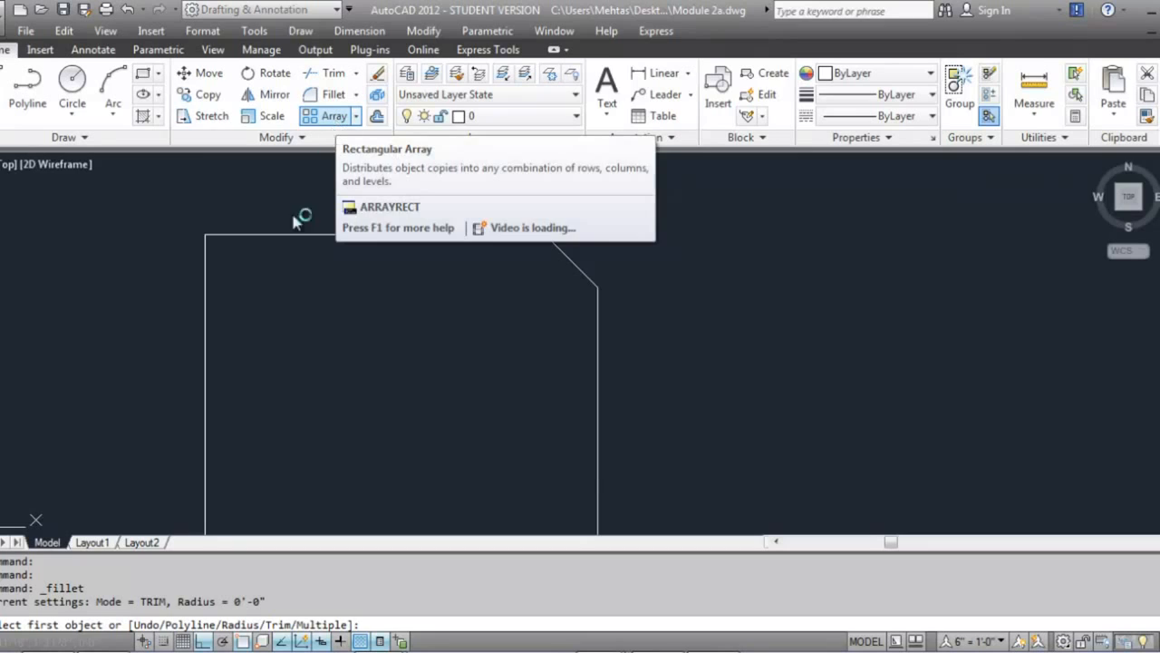
{"action": "type", "text": "r"}
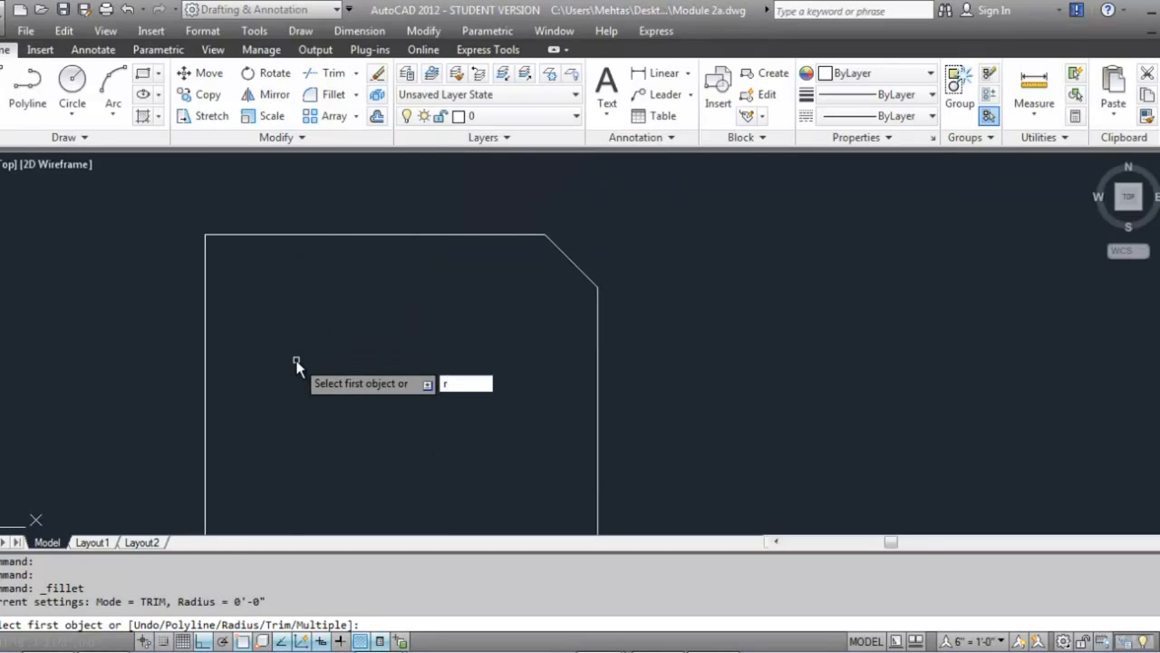
{"action": "key", "text": "Return"}
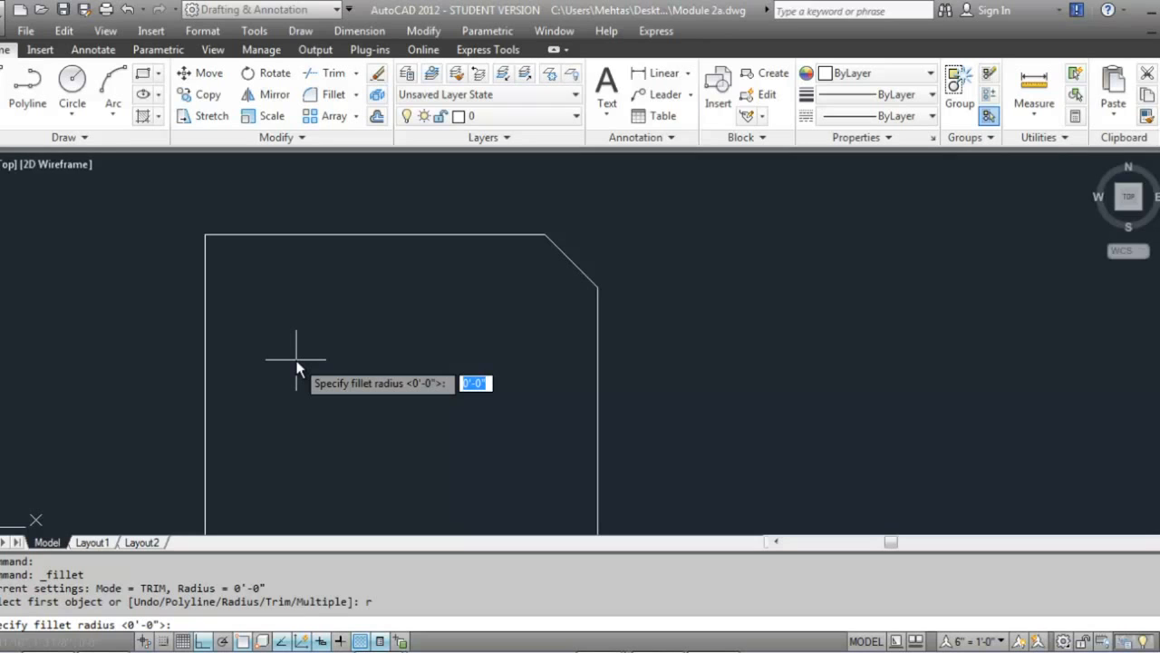
{"action": "type", "text": "1"}
{"action": "key", "text": "Return"}
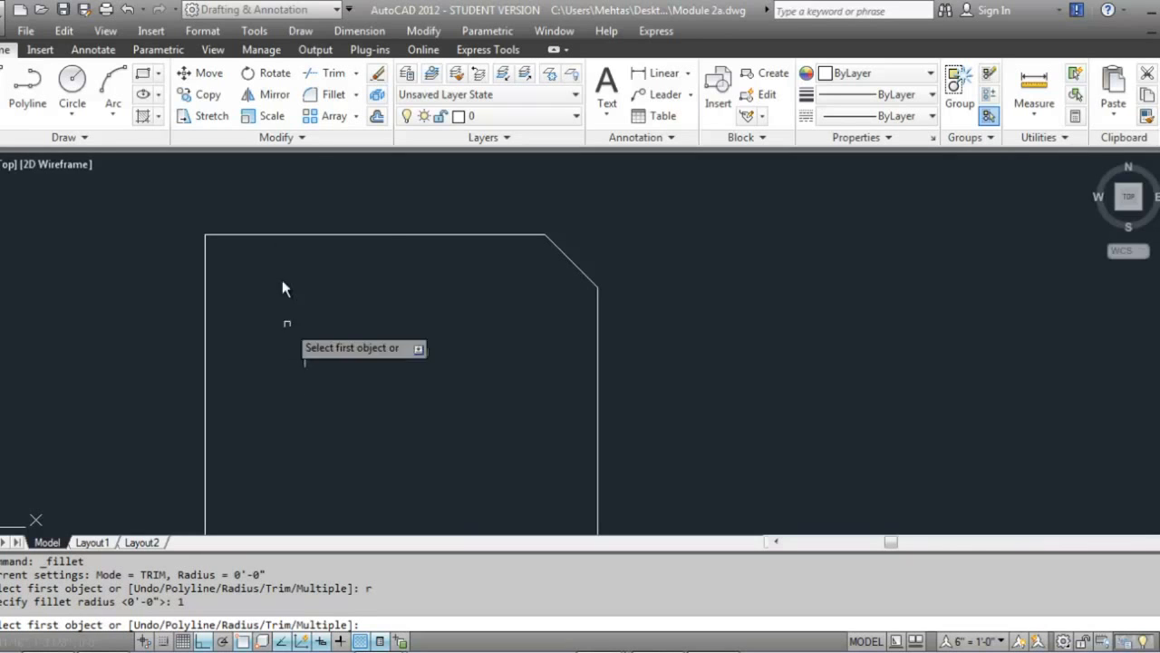
{"action": "left_click", "coordinate": [272, 237]}
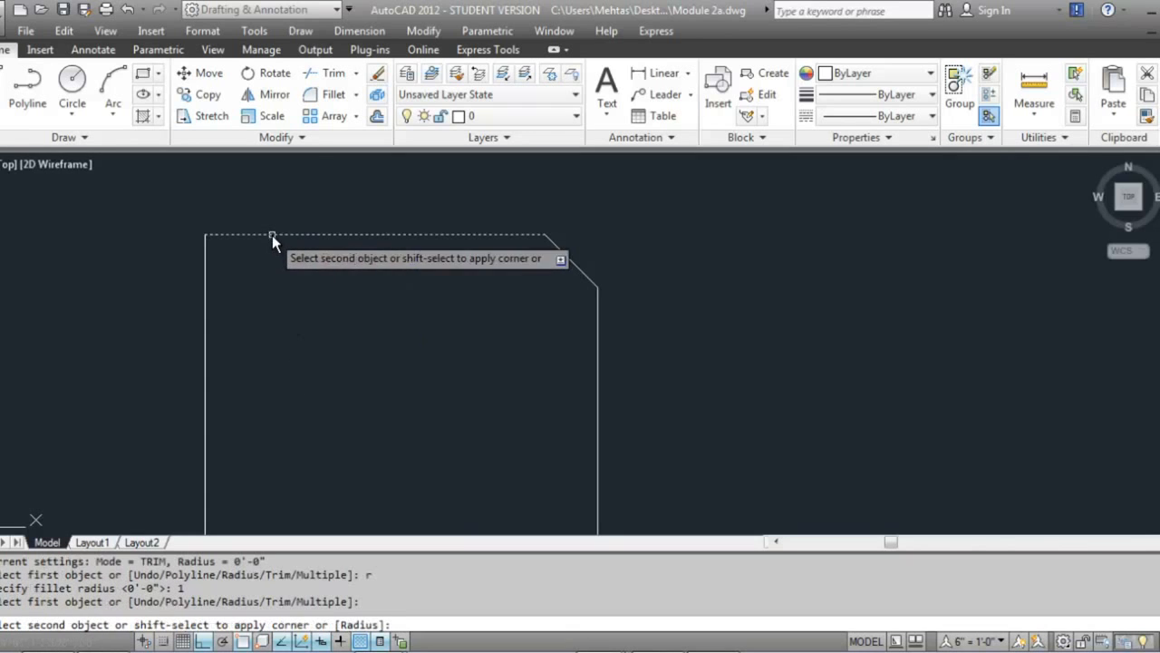
{"action": "left_click", "coordinate": [206, 288]}
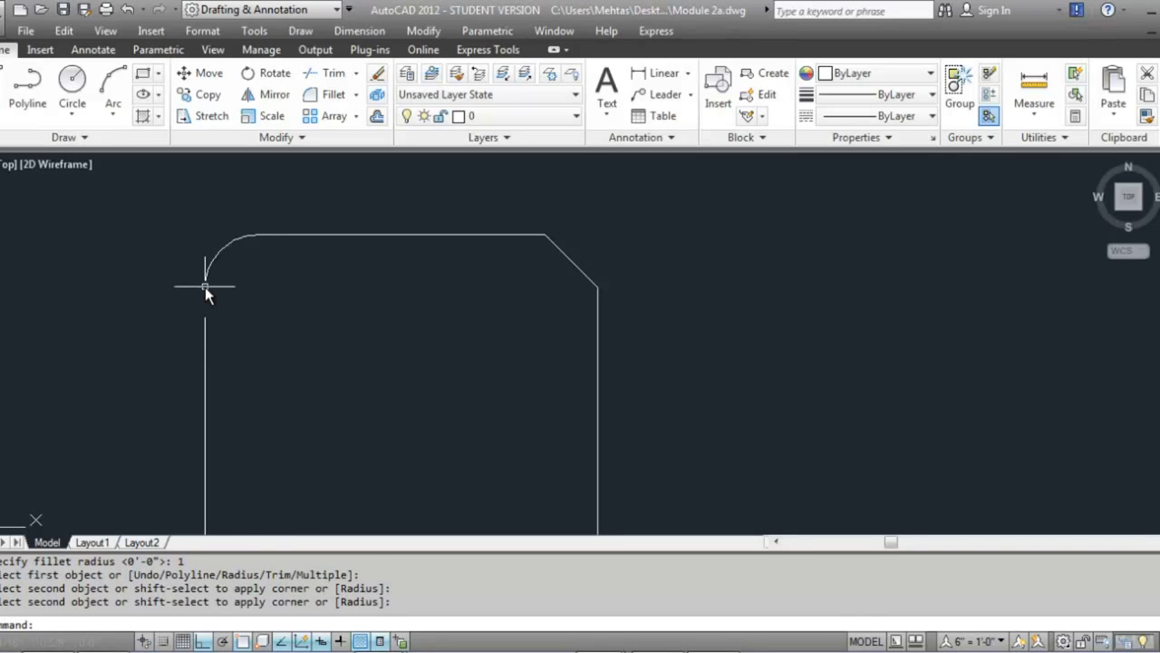
- Fillet both lower corners of the rectangle in one Fillet command using the Multiple option
{"action": "type", "text": "fillet"}
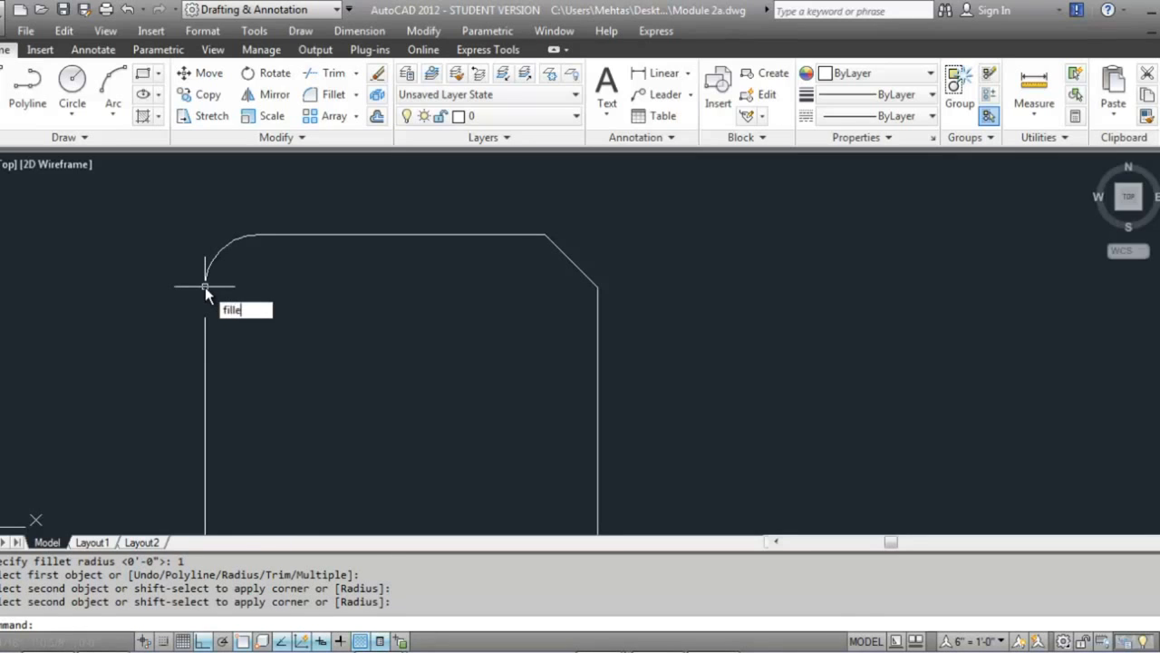
{"action": "key", "text": "Return"}
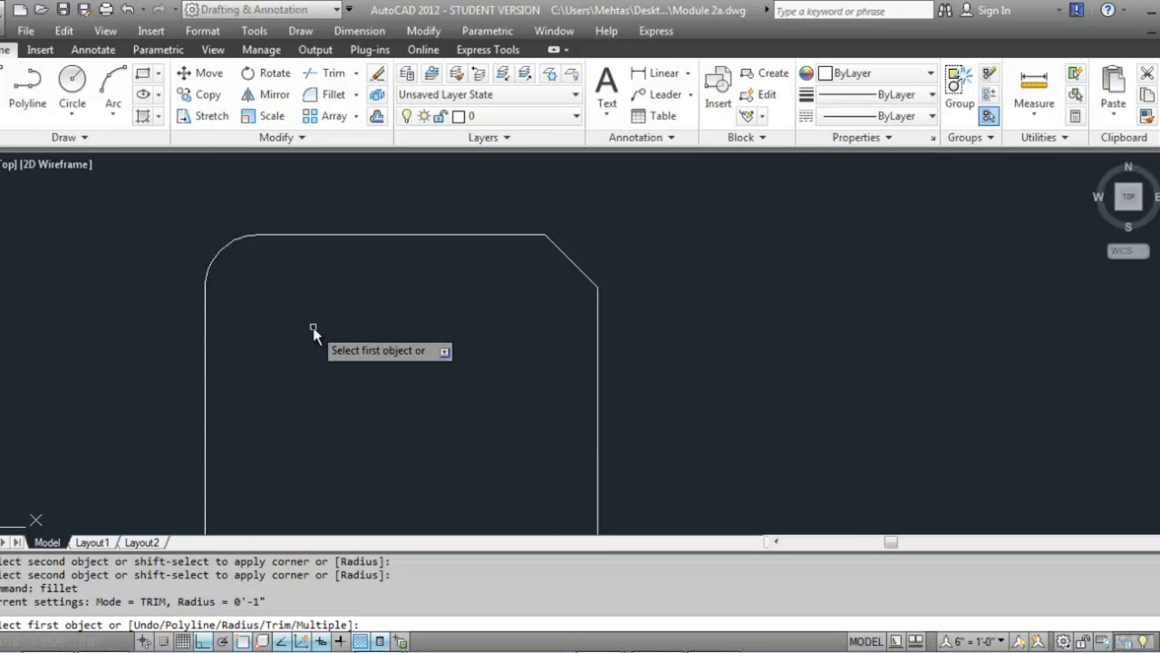
{"action": "type", "text": "m"}
{"action": "key", "text": "Return"}
{"action": "middle_click_drag", "start_coordinate": [319, 453], "coordinate": [289, 247]}
{"action": "middle_click_drag", "start_coordinate": [263, 401], "coordinate": [234, 183]}
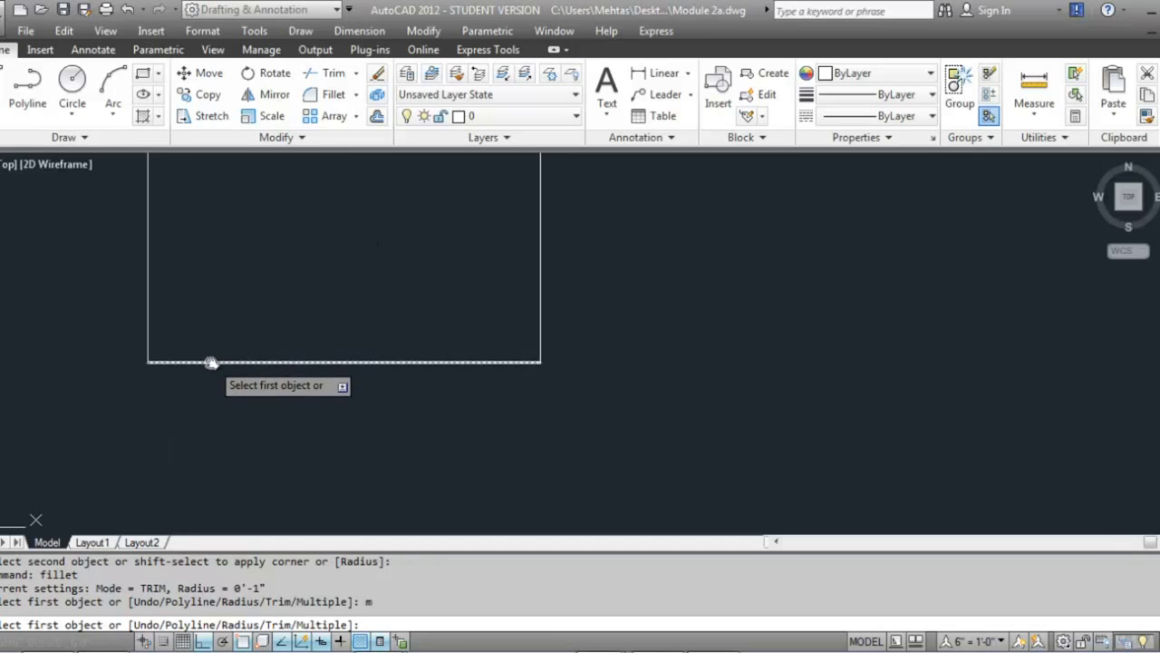
{"action": "left_click", "coordinate": [209, 360]}
{"action": "left_click", "coordinate": [150, 327]}
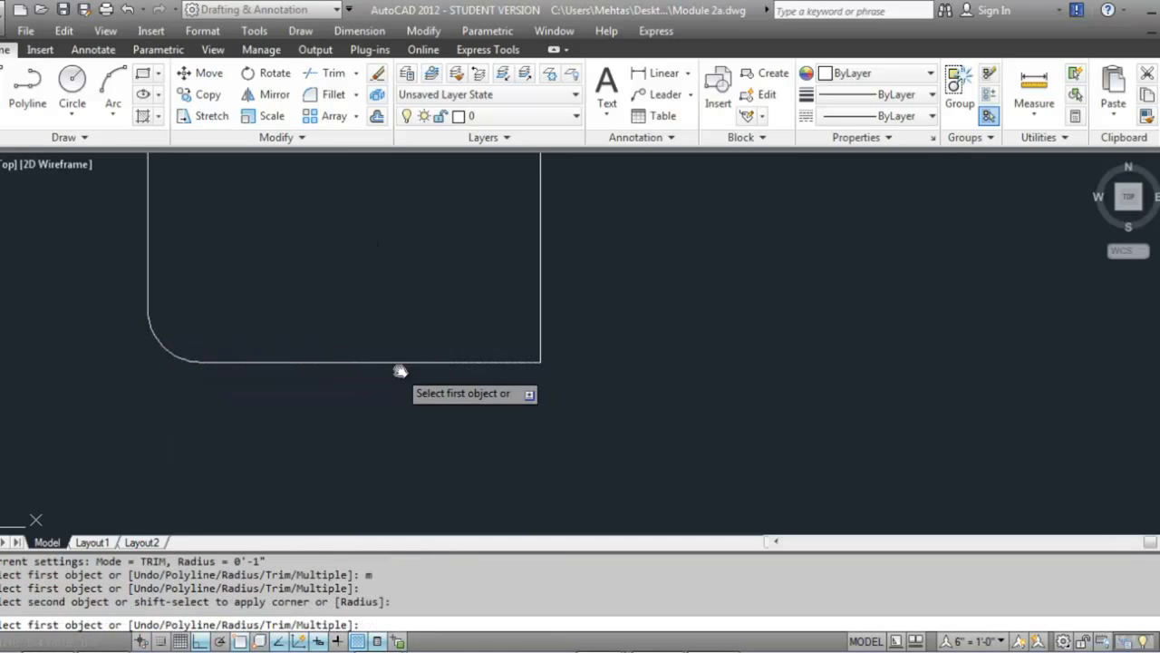
{"action": "left_click", "coordinate": [407, 363]}
{"action": "left_click", "coordinate": [541, 297]}
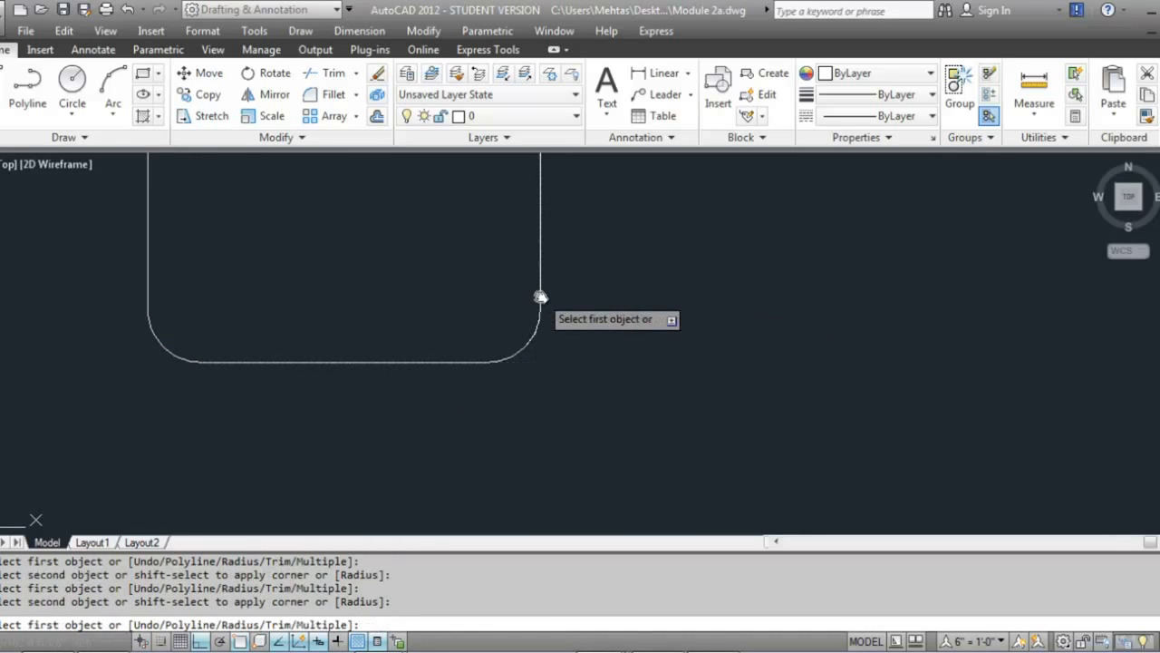
- Fillet the chamfered upper-right corner between the top and right edges, and end the Fillet command
{"action": "scroll", "coordinate": [540, 297], "scroll_direction": "down", "scroll_amount": 4}
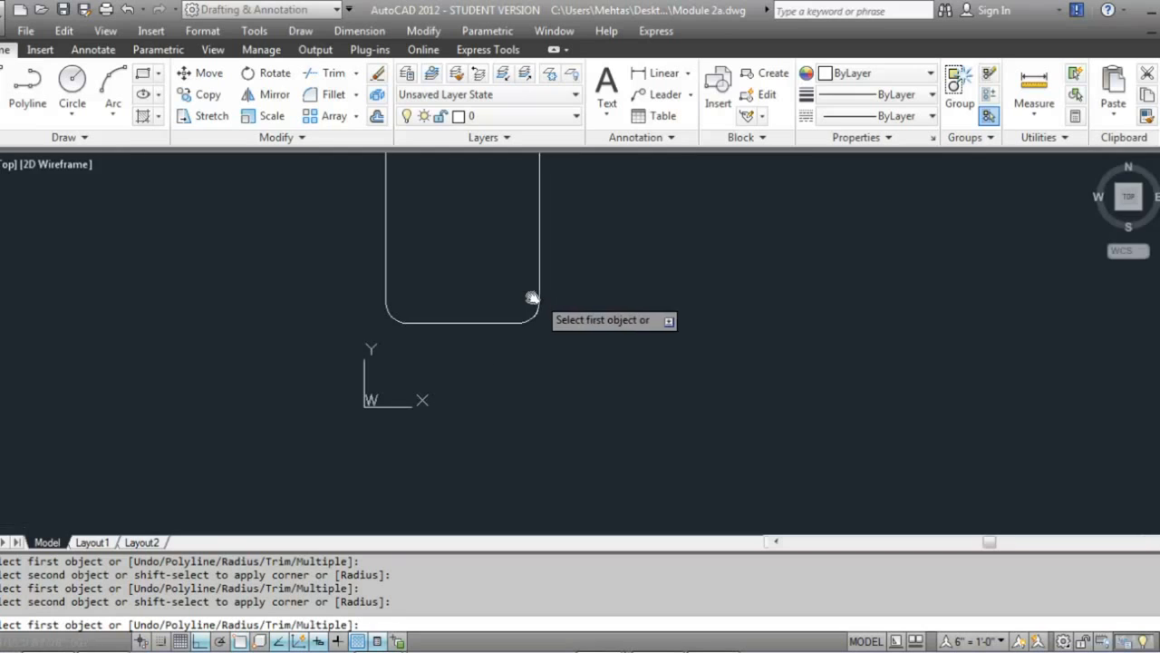
{"action": "middle_click_drag", "start_coordinate": [531, 303], "coordinate": [497, 498]}
{"action": "scroll", "coordinate": [539, 402], "scroll_direction": "up", "scroll_amount": 2}
{"action": "left_click", "coordinate": [535, 395]}
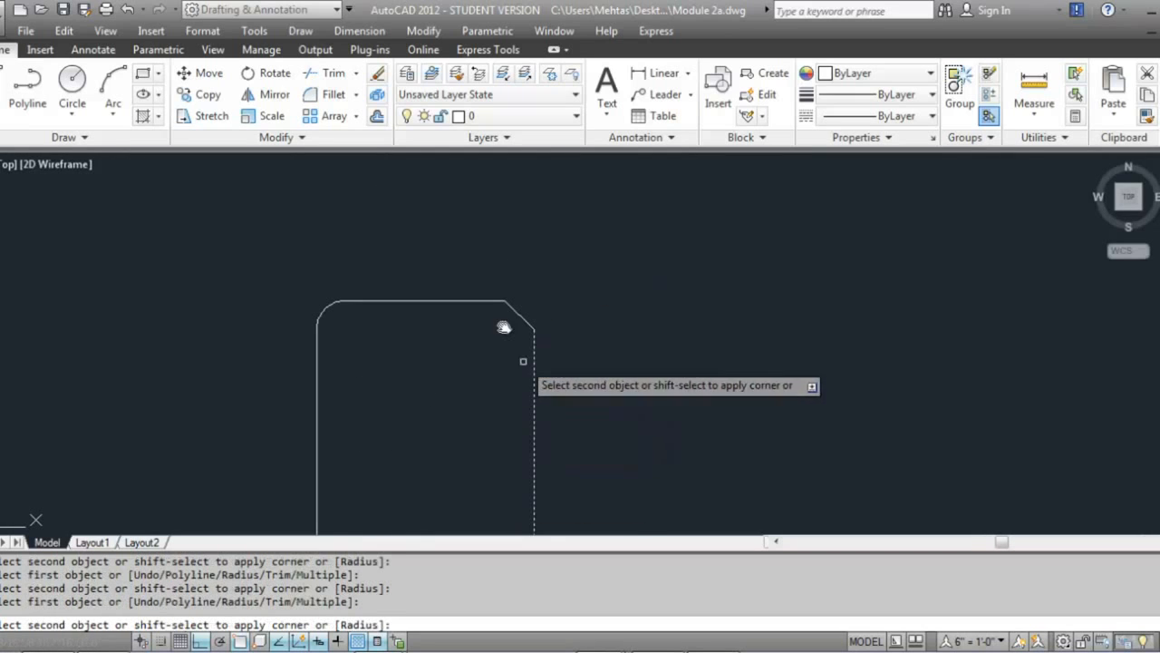
{"action": "left_click", "coordinate": [486, 300]}
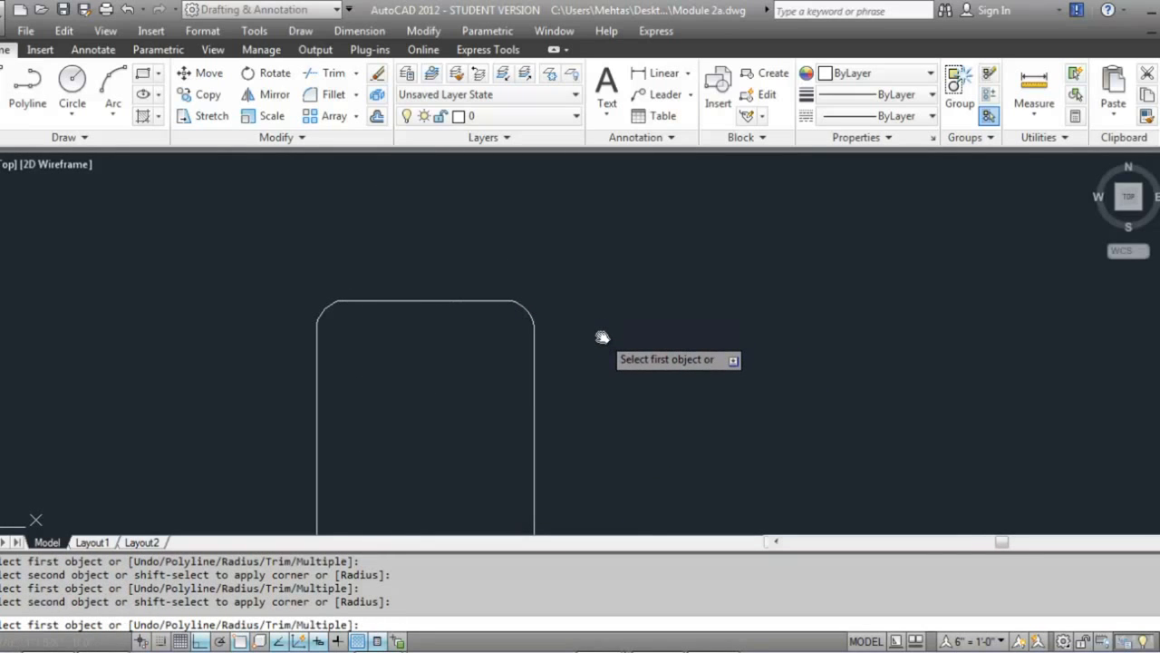
{"action": "key", "text": "Escape"}
{"action": "key", "text": "Escape"}
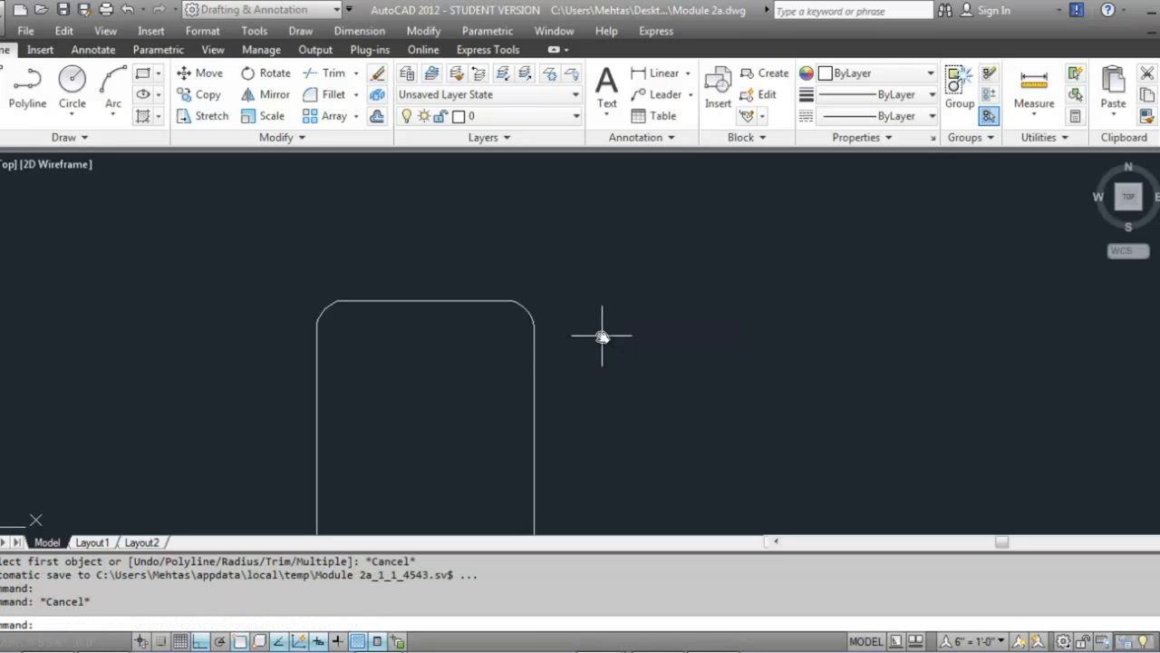
- Fillet both upper corners of the rectangle with a radius of 2 inches in one command using the Multiple option
{"action": "type", "text": "fillet"}
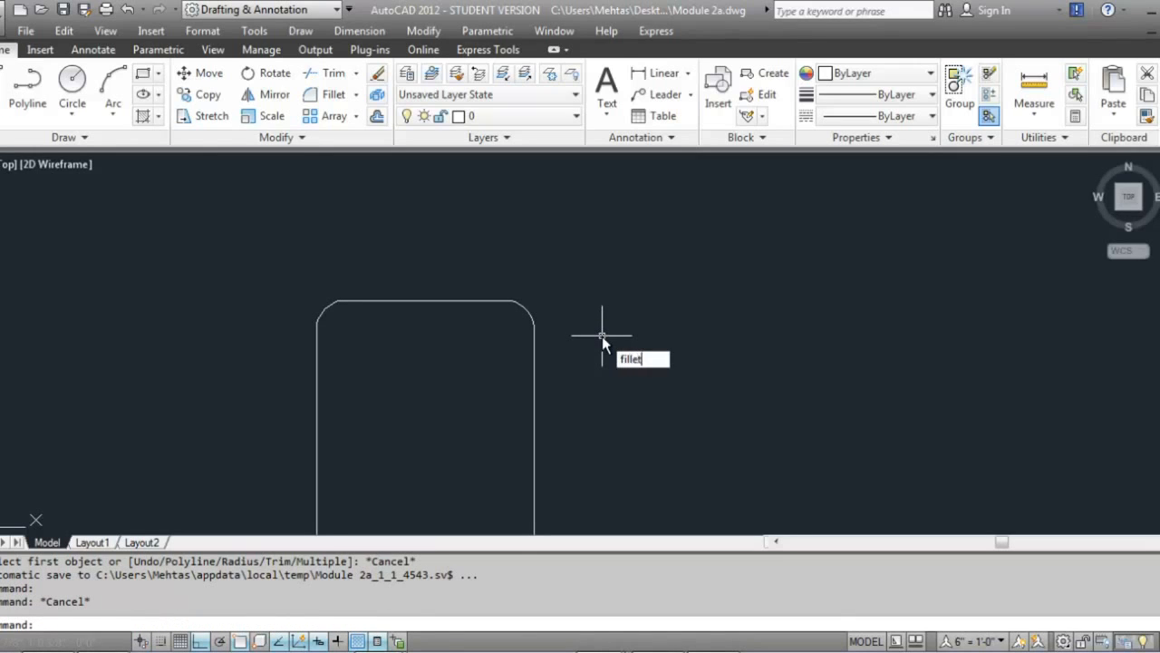
{"action": "key", "text": "Return"}
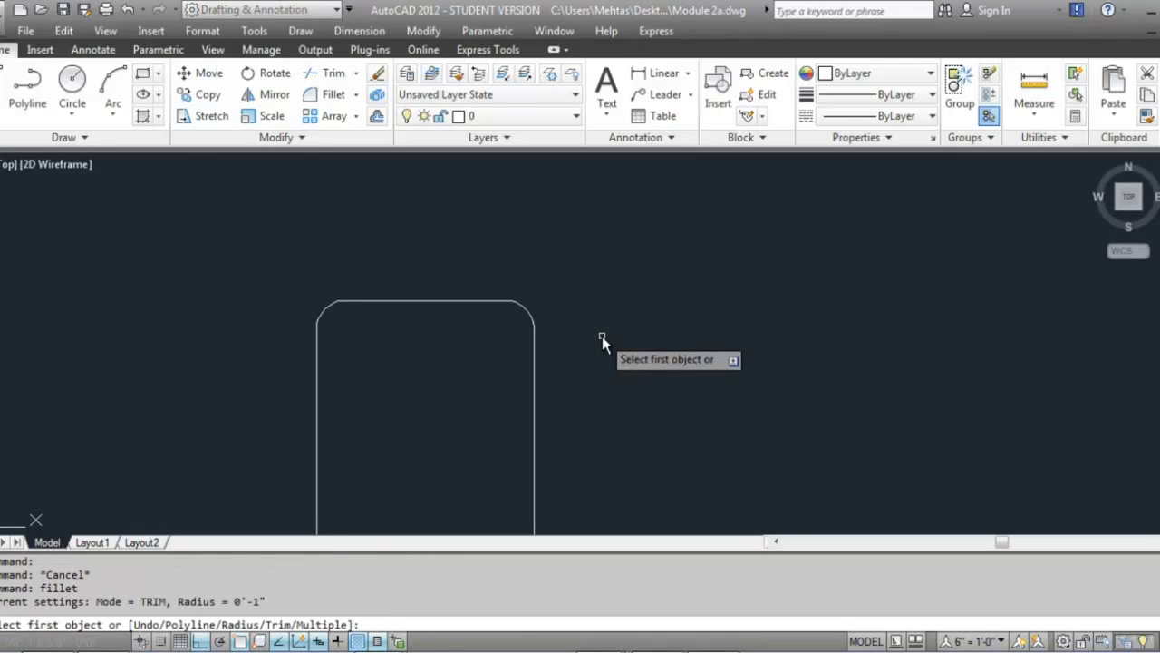
{"action": "type", "text": "r"}
{"action": "key", "text": "Return"}
{"action": "type", "text": "2"}
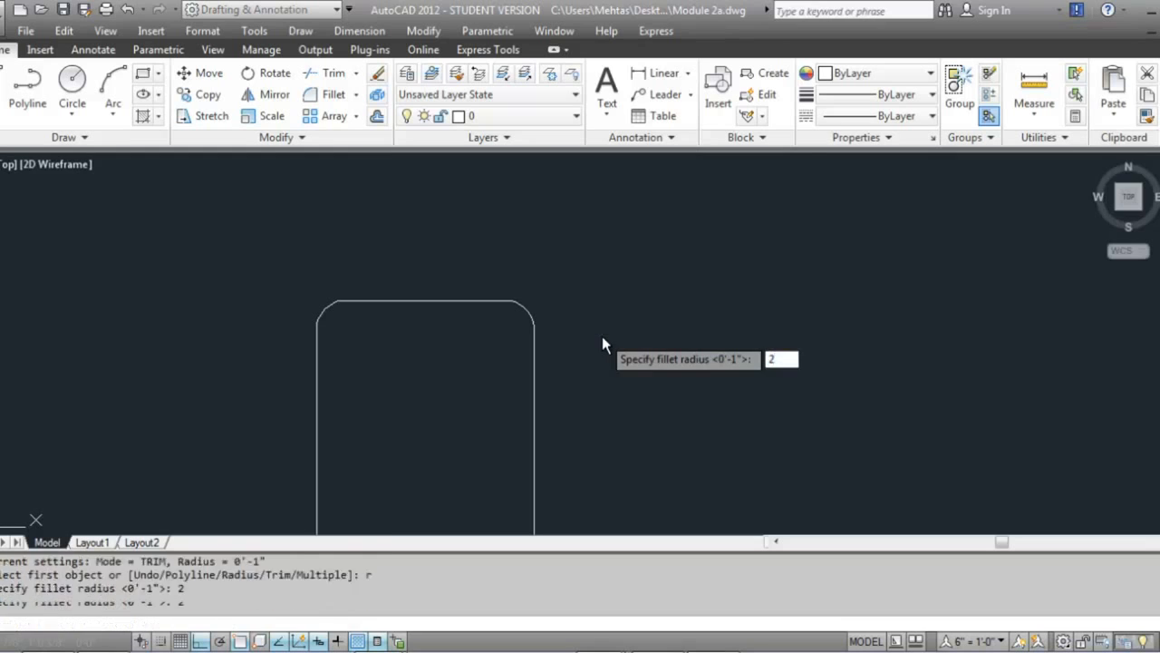
{"action": "key", "text": "Return"}
{"action": "type", "text": "m"}
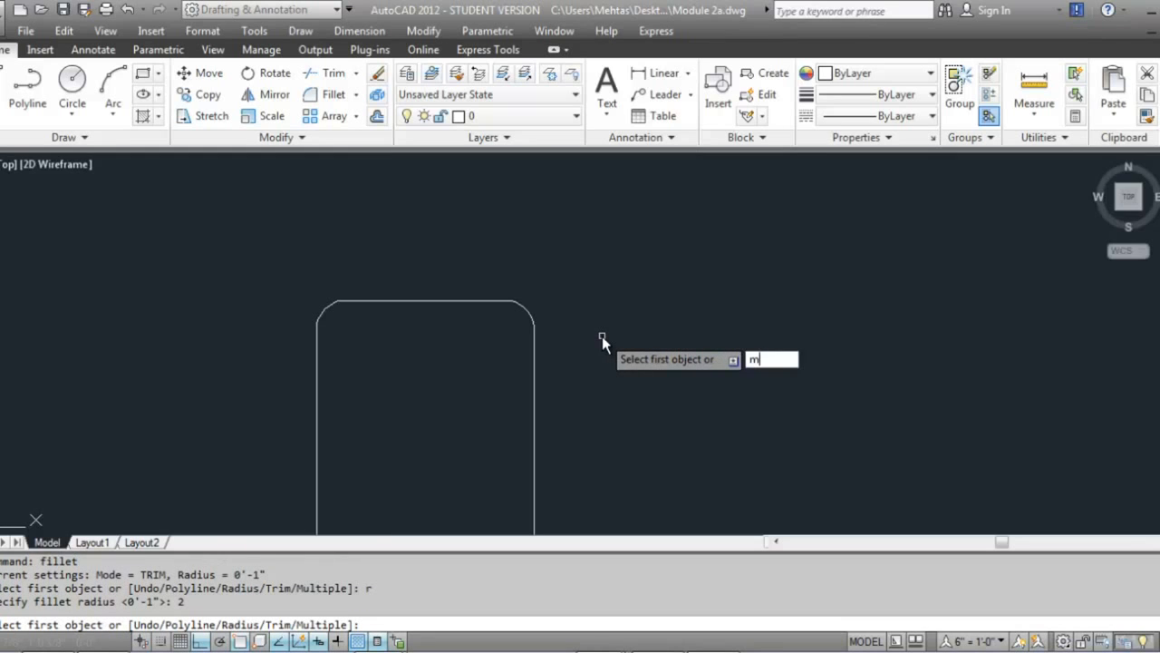
{"action": "key", "text": "Return"}
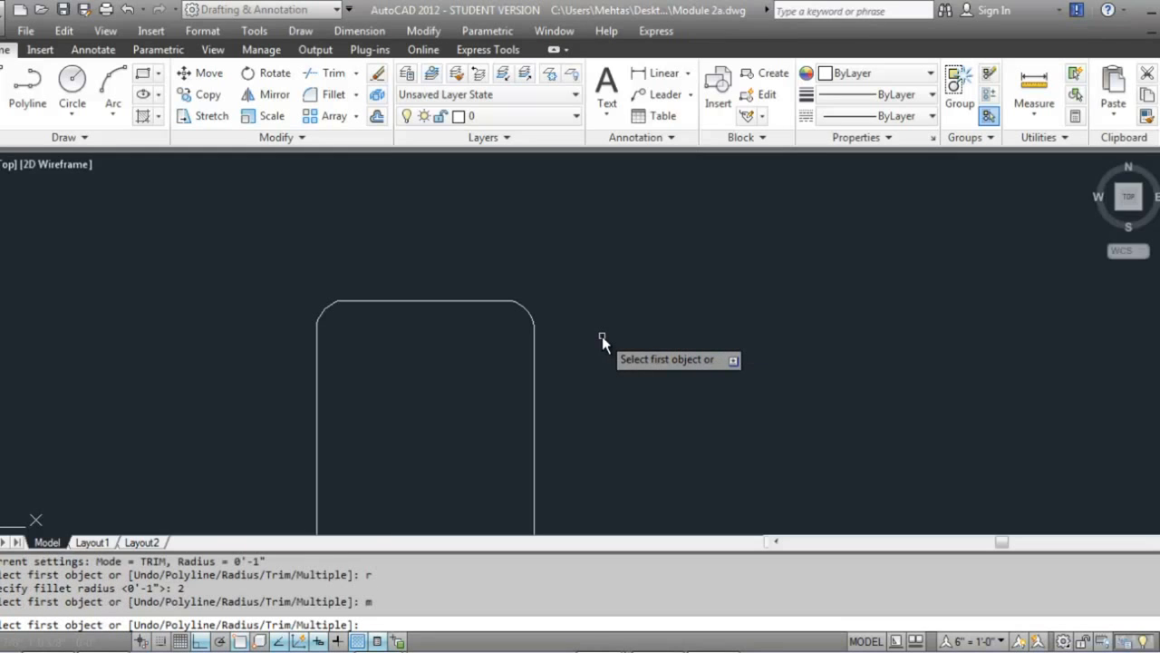
{"action": "left_click", "coordinate": [534, 390]}
{"action": "left_click", "coordinate": [494, 304]}
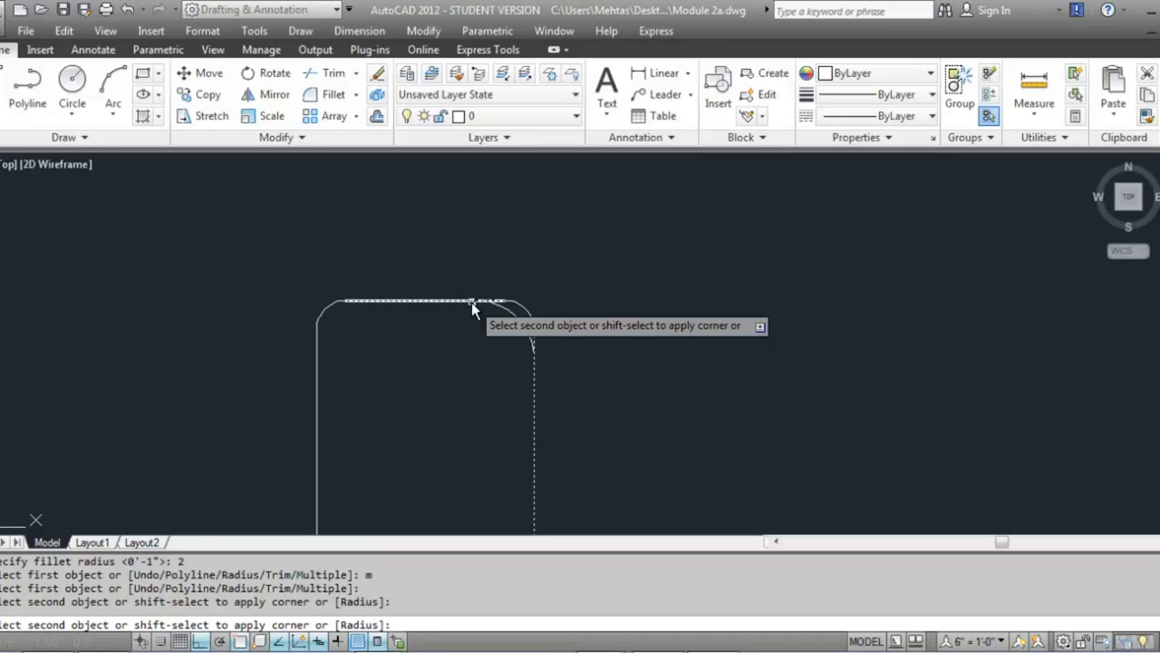
{"action": "left_click", "coordinate": [404, 301]}
{"action": "left_click", "coordinate": [386, 308]}
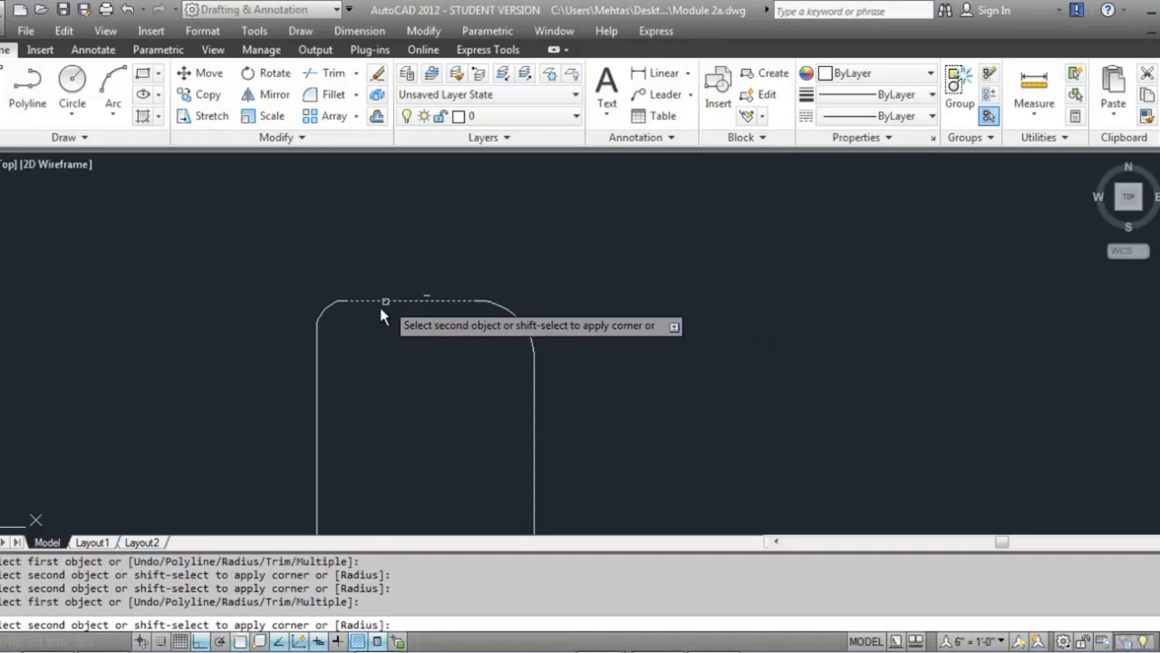
{"action": "left_click", "coordinate": [314, 385]}
- Fillet both lower corners of the rectangle with the same 2-inch radius, and end the Fillet command
{"action": "middle_click_drag", "start_coordinate": [339, 258], "coordinate": [339, 247]}
{"action": "middle_click_drag", "start_coordinate": [365, 421], "coordinate": [346, 249]}
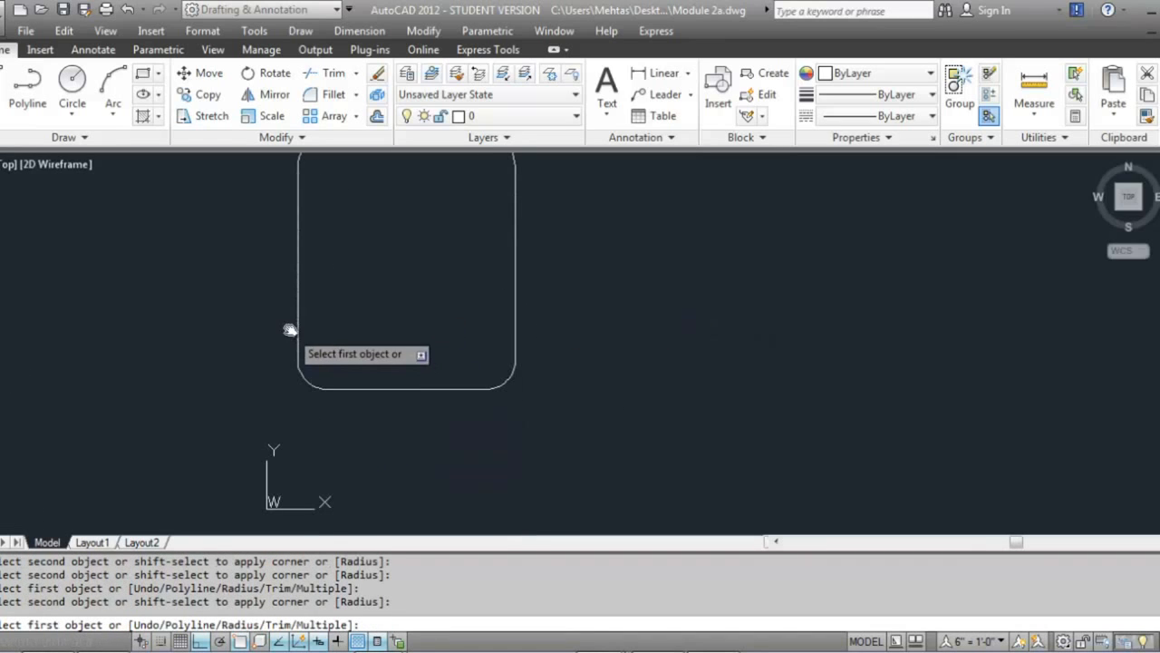
{"action": "left_click", "coordinate": [300, 328]}
{"action": "left_click", "coordinate": [345, 390]}
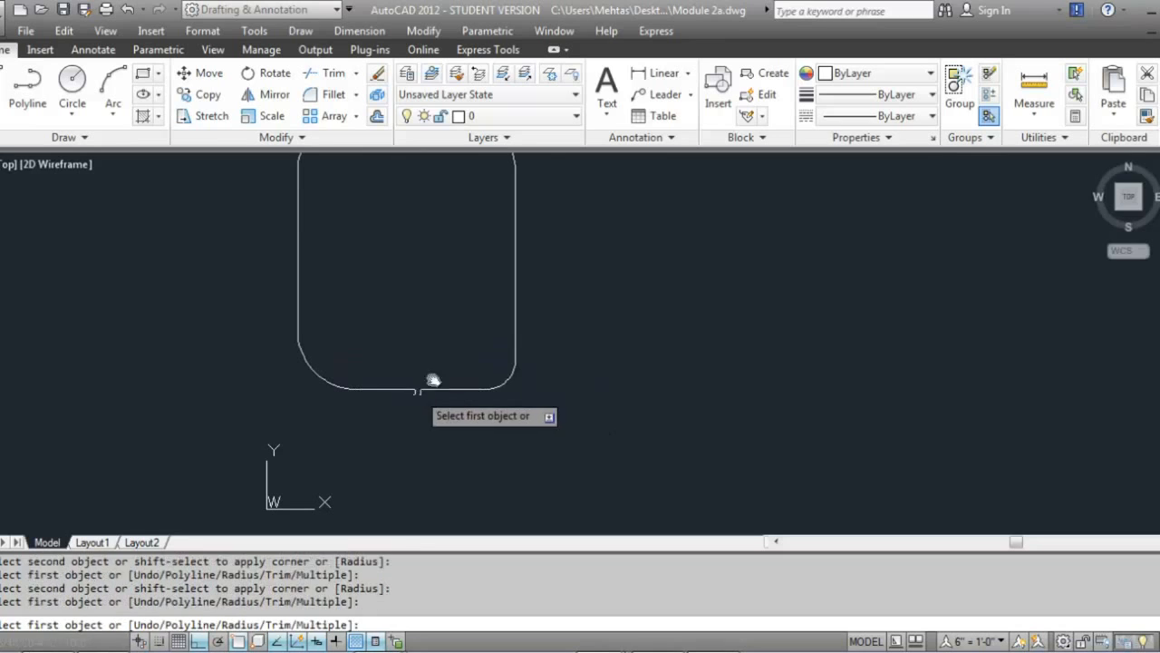
{"action": "left_click", "coordinate": [513, 316]}
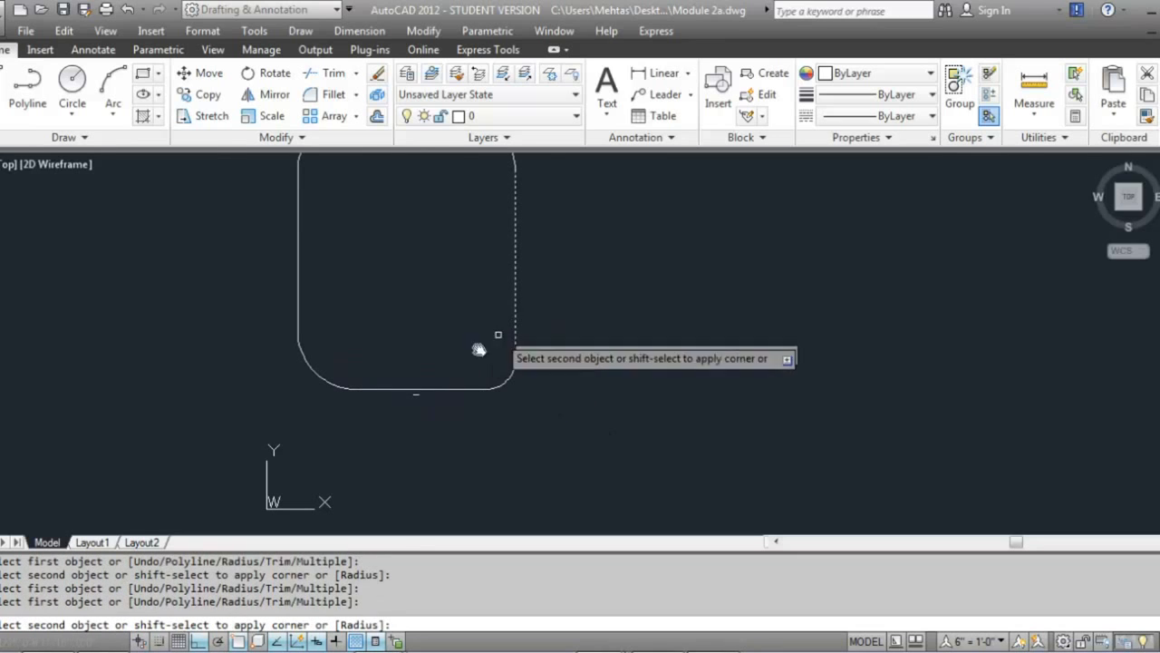
{"action": "left_click", "coordinate": [431, 388]}
{"action": "key", "text": "Escape"}
{"action": "scroll", "coordinate": [489, 417], "scroll_direction": "down", "scroll_amount": 4}
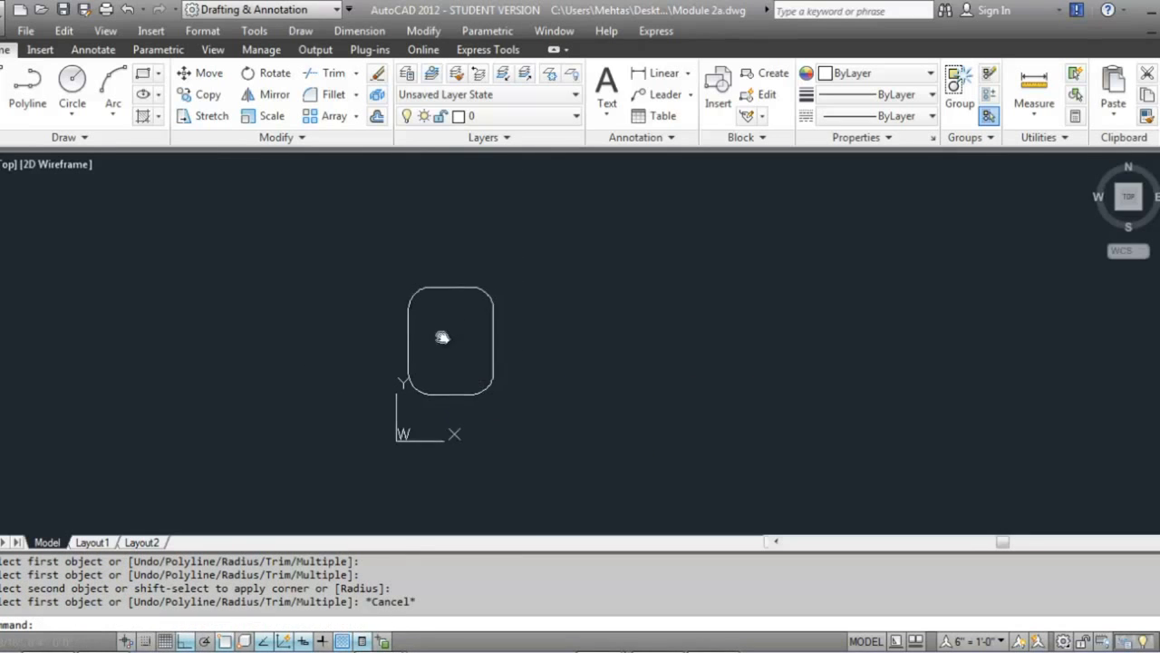
{"action": "middle_click_drag", "start_coordinate": [443, 335], "coordinate": [405, 358]}
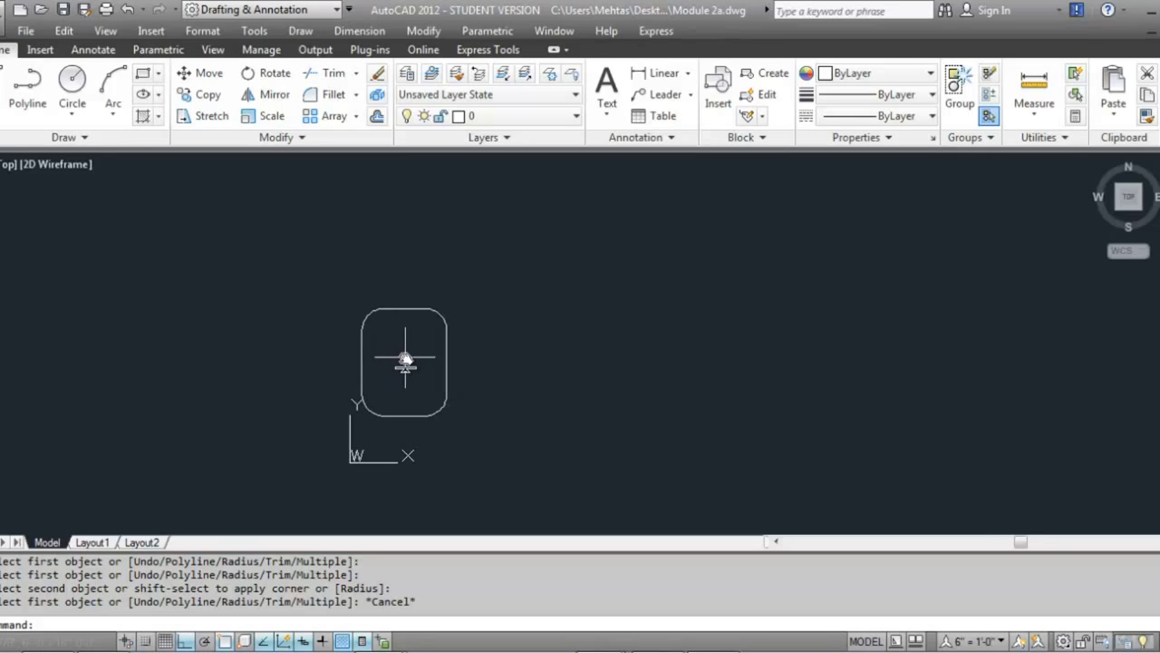
- Draw a larger rectangle beside the filleted one, to its right and slightly higher
{"action": "left_click", "coordinate": [143, 74]}
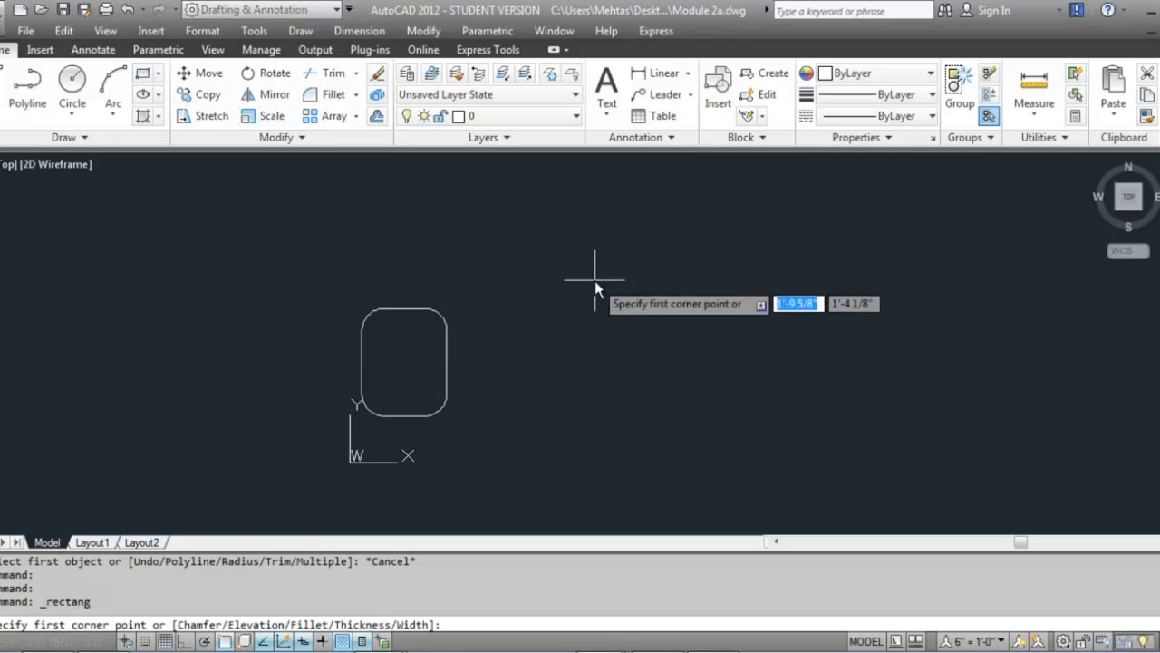
{"action": "left_click", "coordinate": [530, 236]}
{"action": "left_click", "coordinate": [716, 396]}
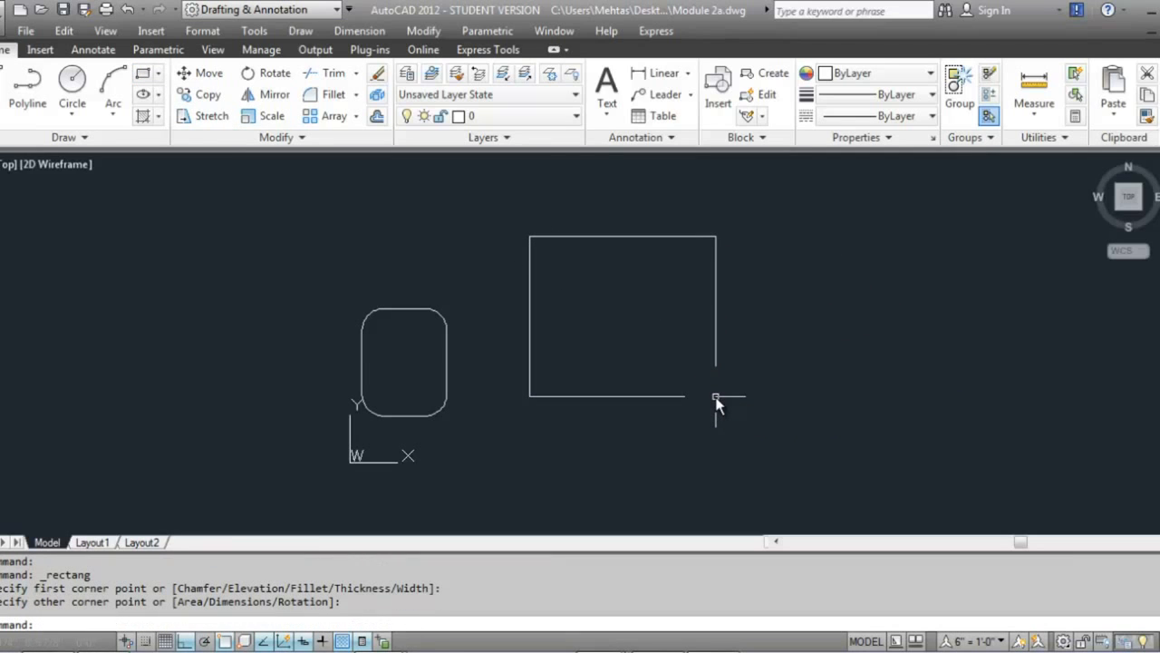
- Fillet all corners of the larger rectangle at once using the Polyline option and the current 2-inch radius
{"action": "left_click", "coordinate": [334, 95]}
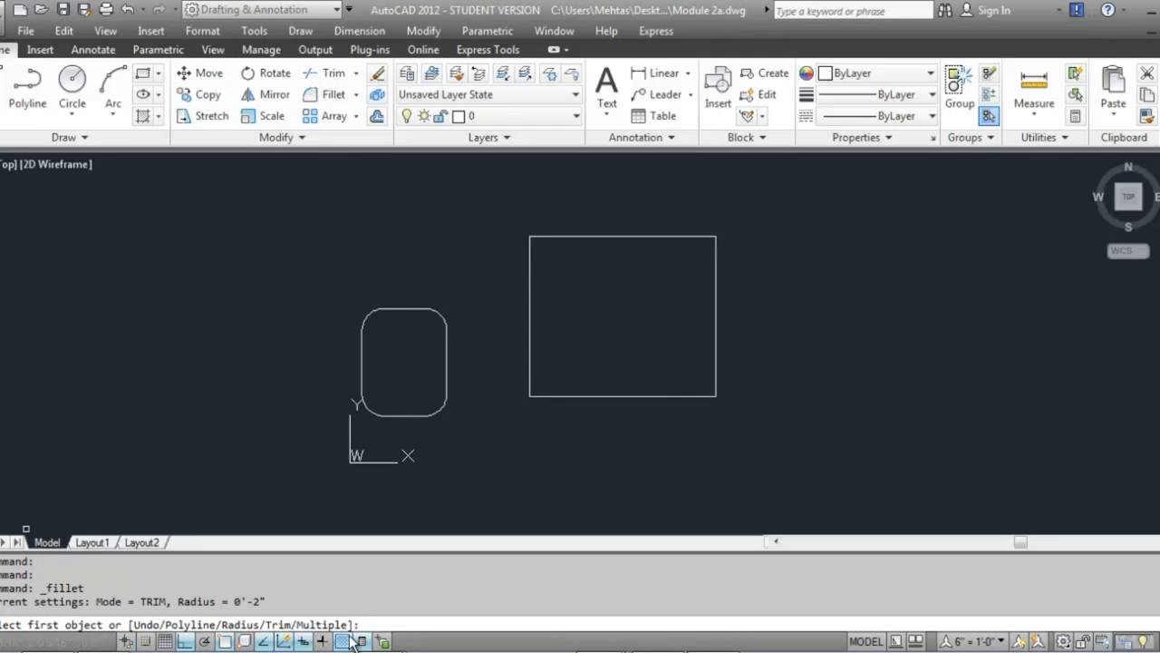
{"action": "type", "text": "p"}
{"action": "key", "text": "Return"}
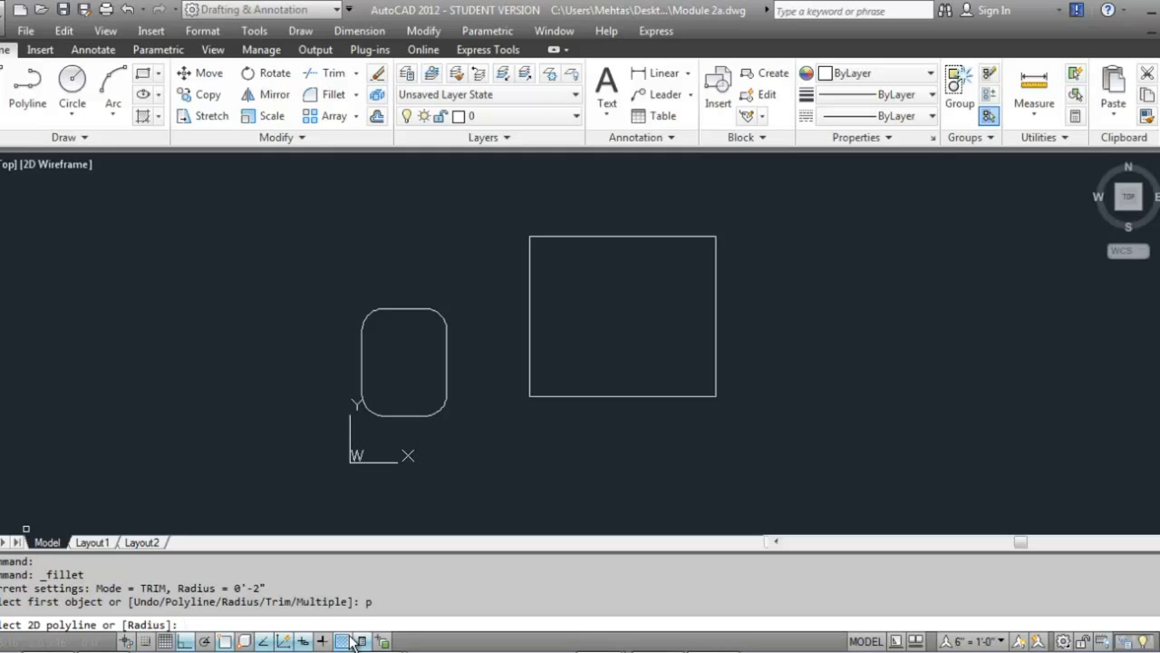
{"action": "left_click", "coordinate": [613, 397]}
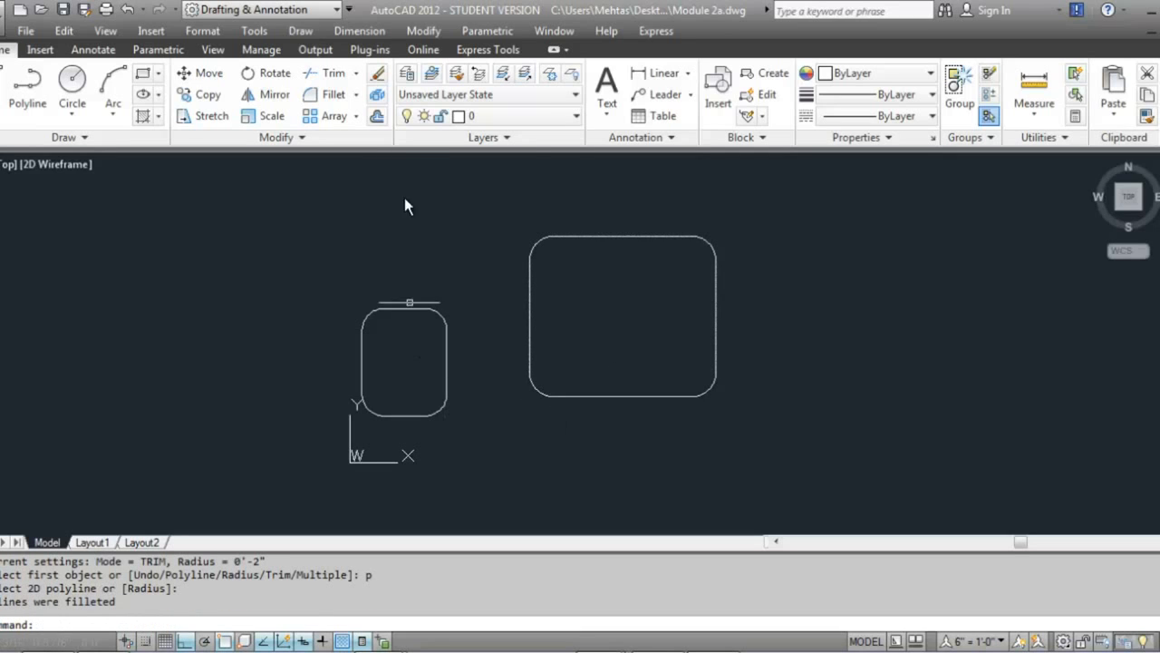
- Re-fillet all corners of the larger rectangle with a radius of 3 inches using the Polyline option
{"action": "left_click", "coordinate": [344, 98]}
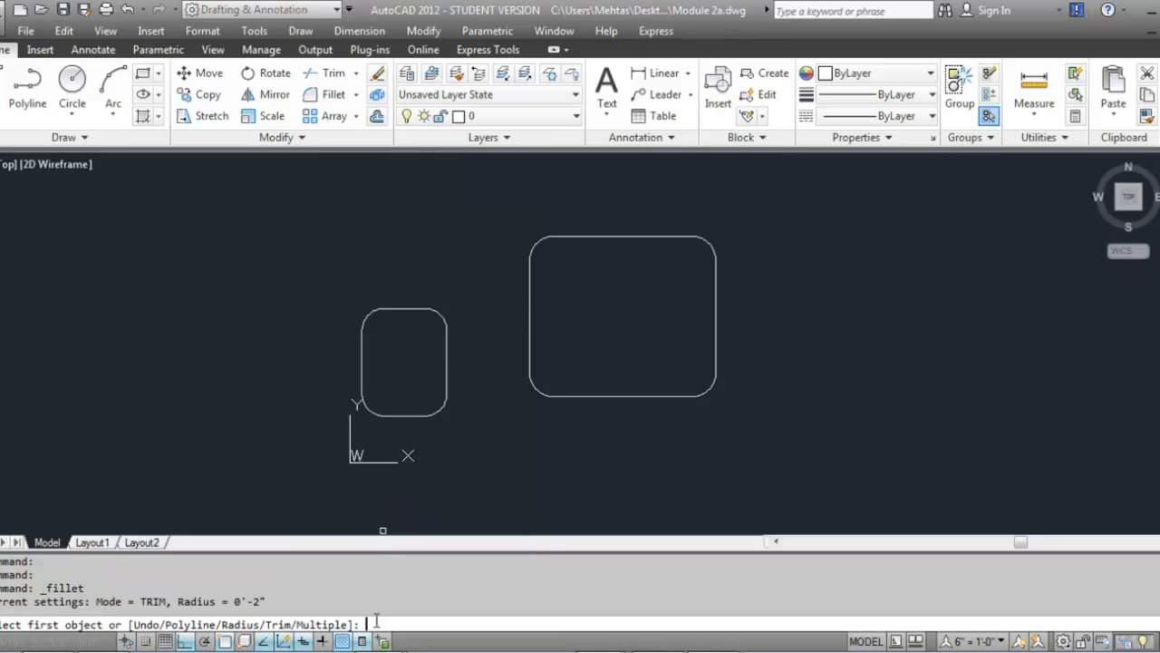
{"action": "type", "text": "r"}
{"action": "key", "text": "Return"}
{"action": "type", "text": "3"}
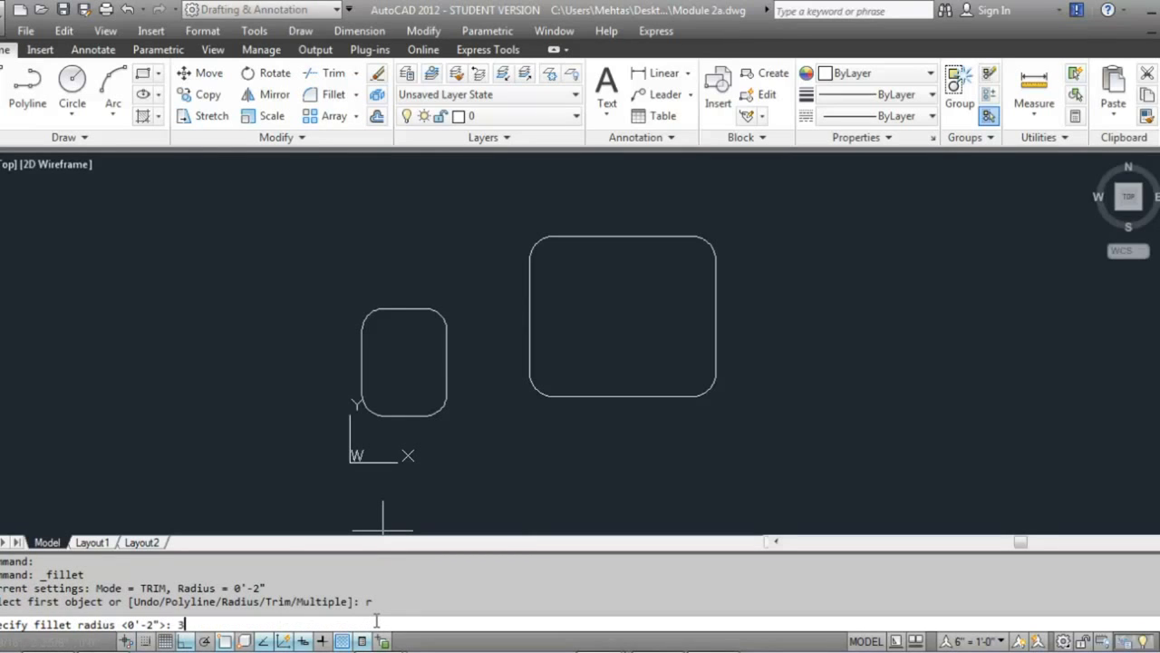
{"action": "key", "text": "Return"}
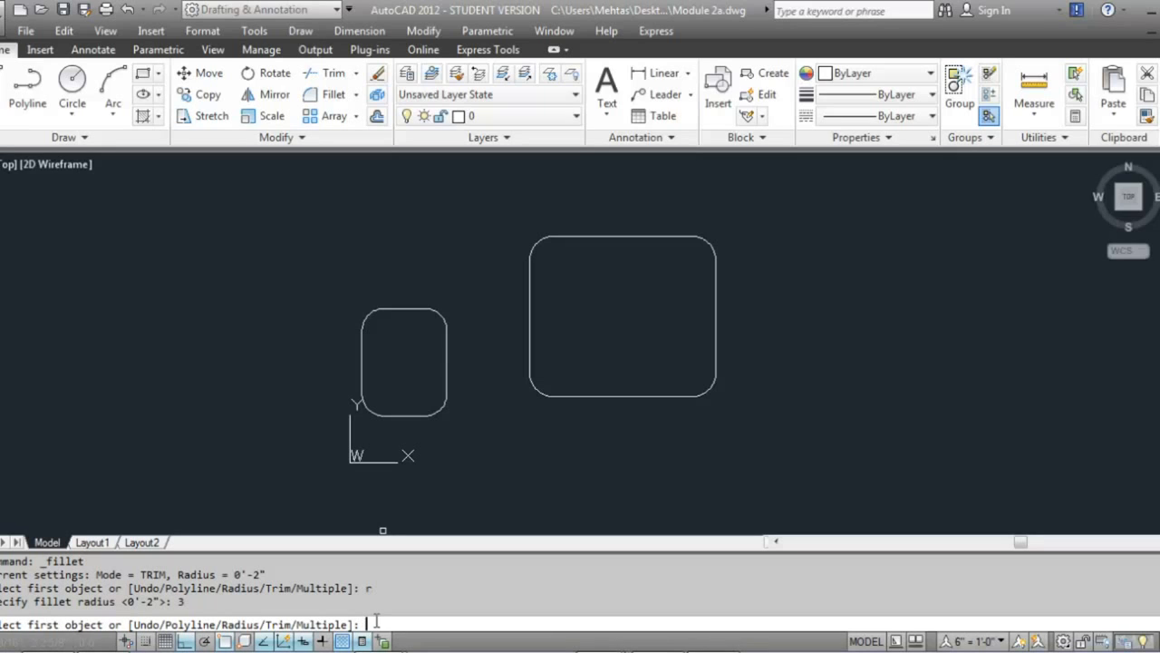
{"action": "type", "text": "p"}
{"action": "key", "text": "Return"}
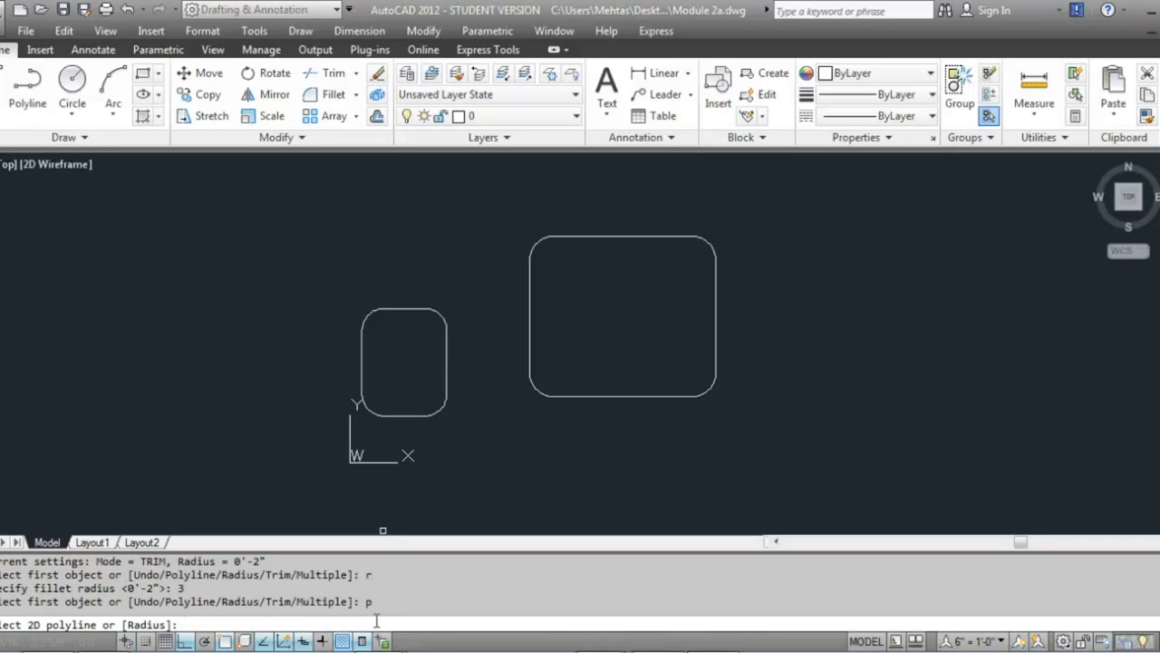
{"action": "left_click", "coordinate": [583, 396]}
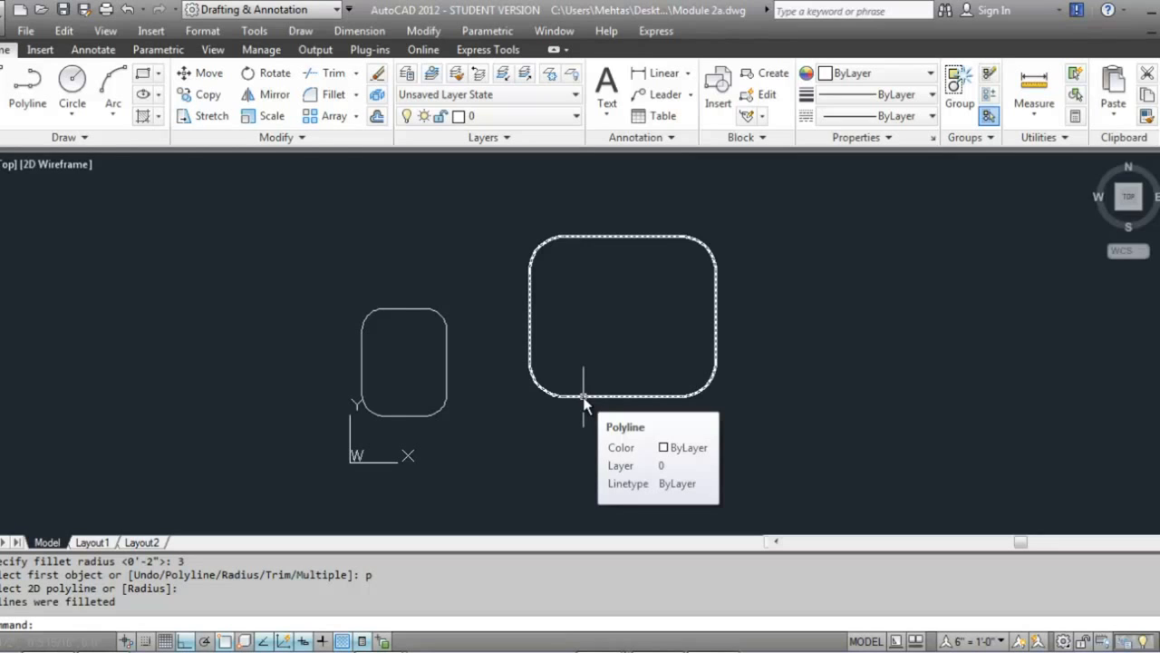
{"action": "mouse_move", "coordinate": [601, 336]}
{"action": "middle_mouse_down"}
{"action": "mouse_move", "coordinate": [571, 311]}
{"action": "mouse_move", "coordinate": [290, 284]}
{"action": "middle_mouse_up"}
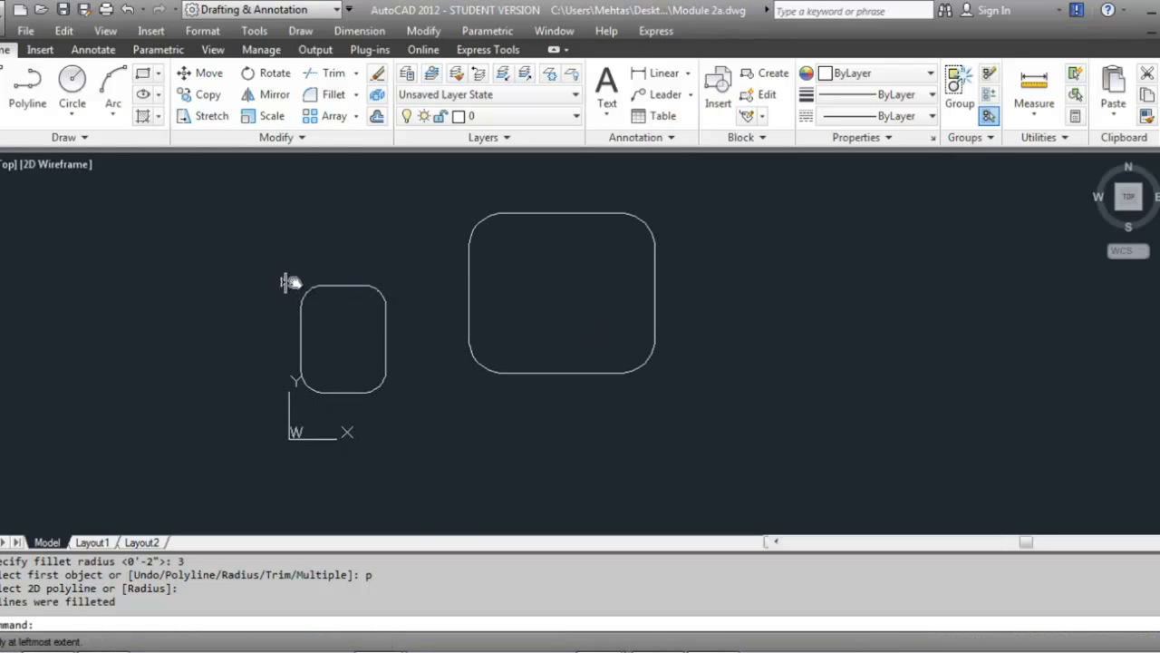
{"action": "middle_click_drag", "start_coordinate": [560, 275], "coordinate": [541, 321]}
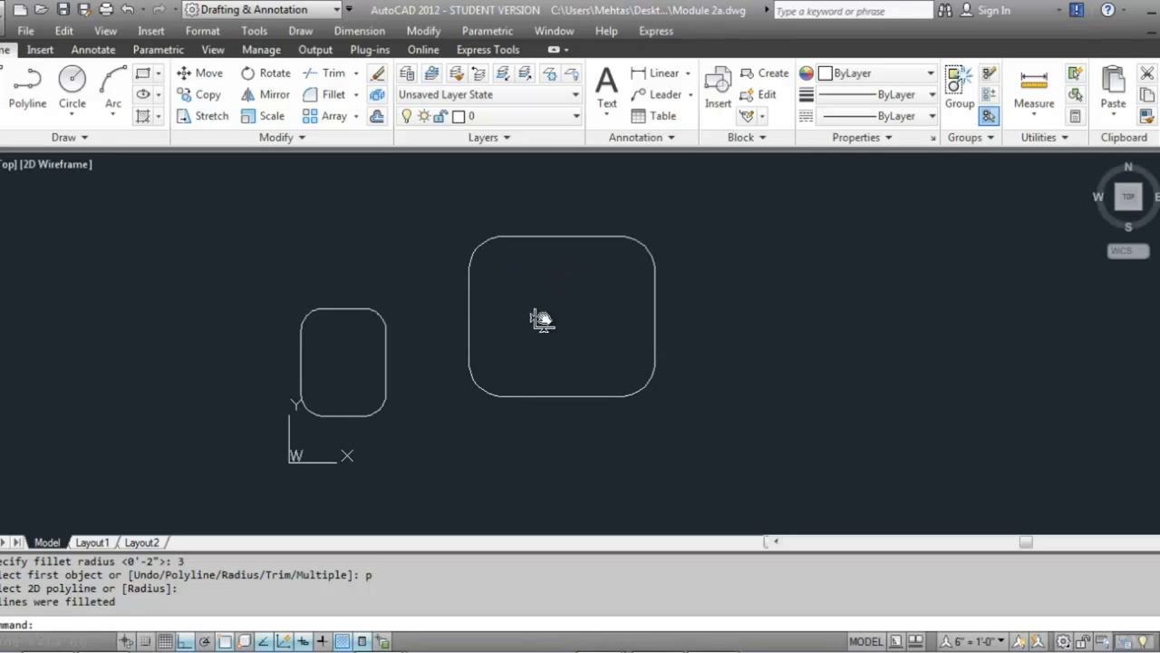
{"action": "left_click", "coordinate": [358, 74]}
{"action": "scroll", "coordinate": [564, 245], "scroll_direction": "up", "scroll_amount": 2}
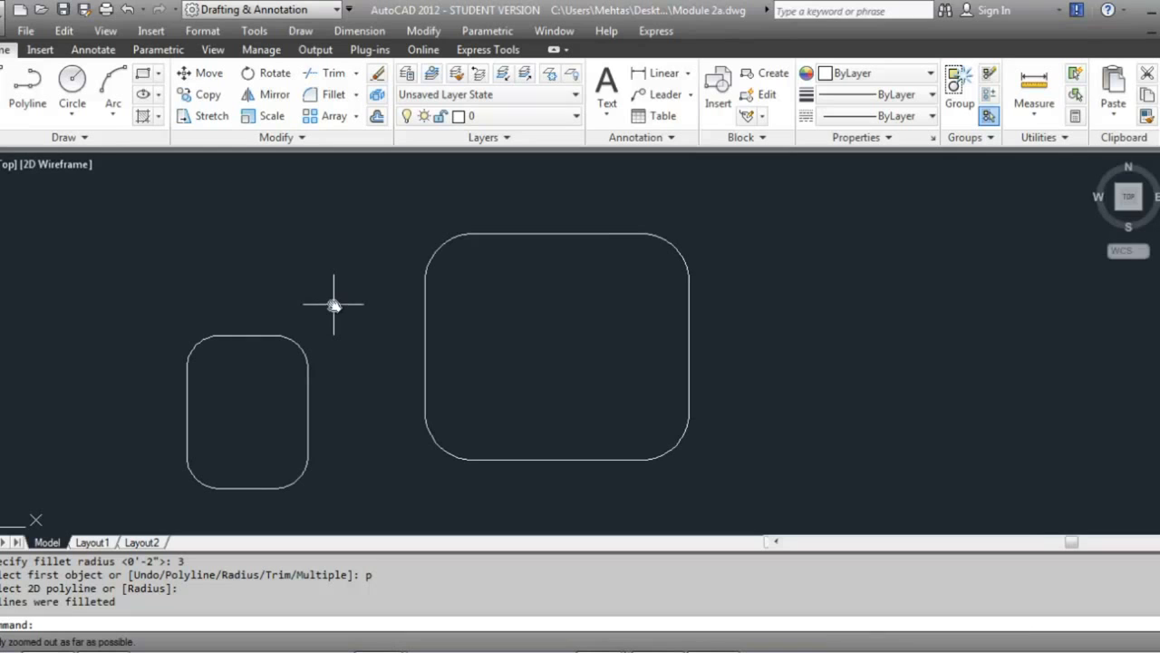
- Draw a horizontal line and a vertical line crossing it, to the right of the larger rounded rectangle
{"action": "type", "text": "z"}
{"action": "key", "text": "Return"}
{"action": "type", "text": "a"}
{"action": "key", "text": "Return"}
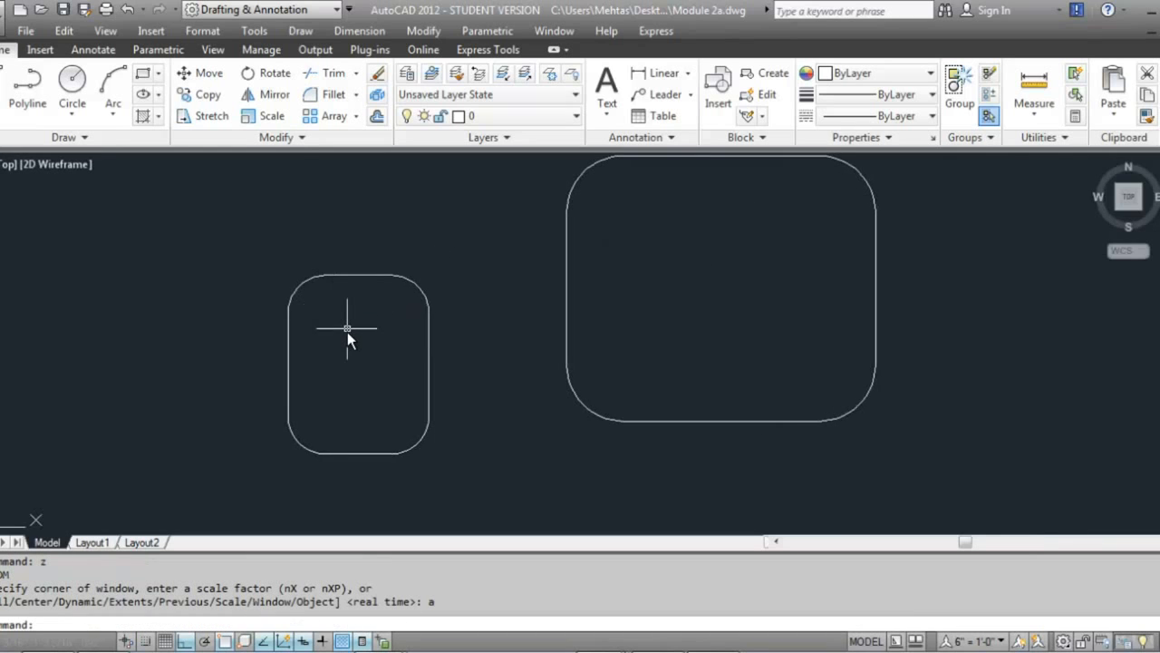
{"action": "left_click", "coordinate": [73, 86]}
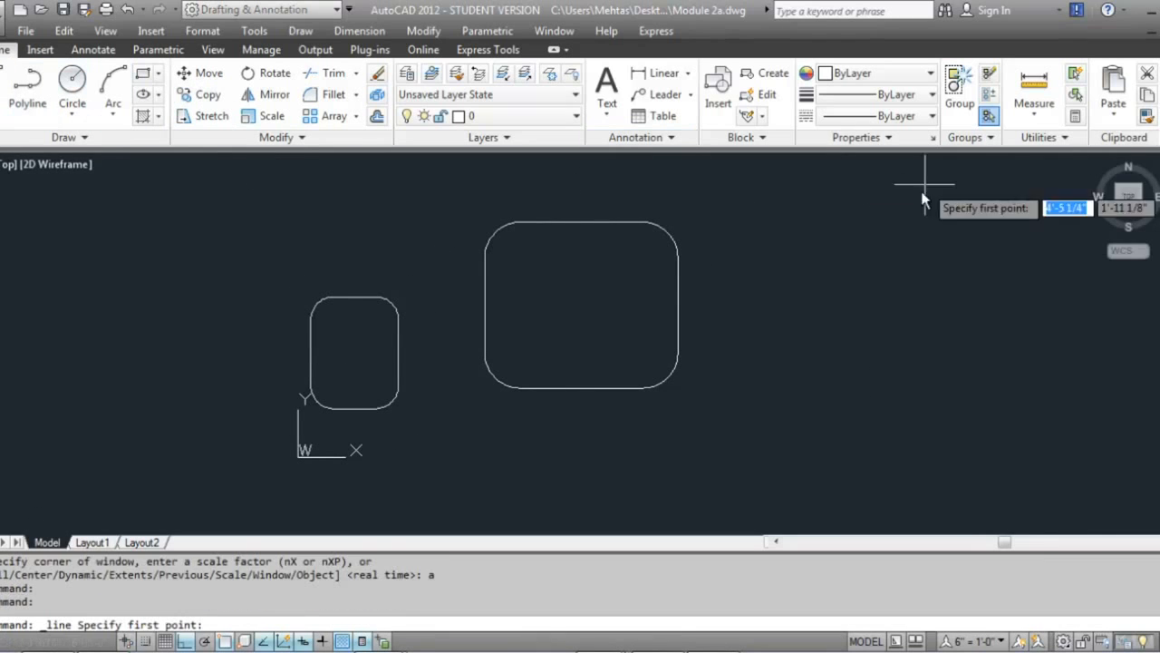
{"action": "left_click", "coordinate": [771, 235]}
{"action": "left_click", "coordinate": [1002, 237]}
{"action": "key", "text": "Return"}
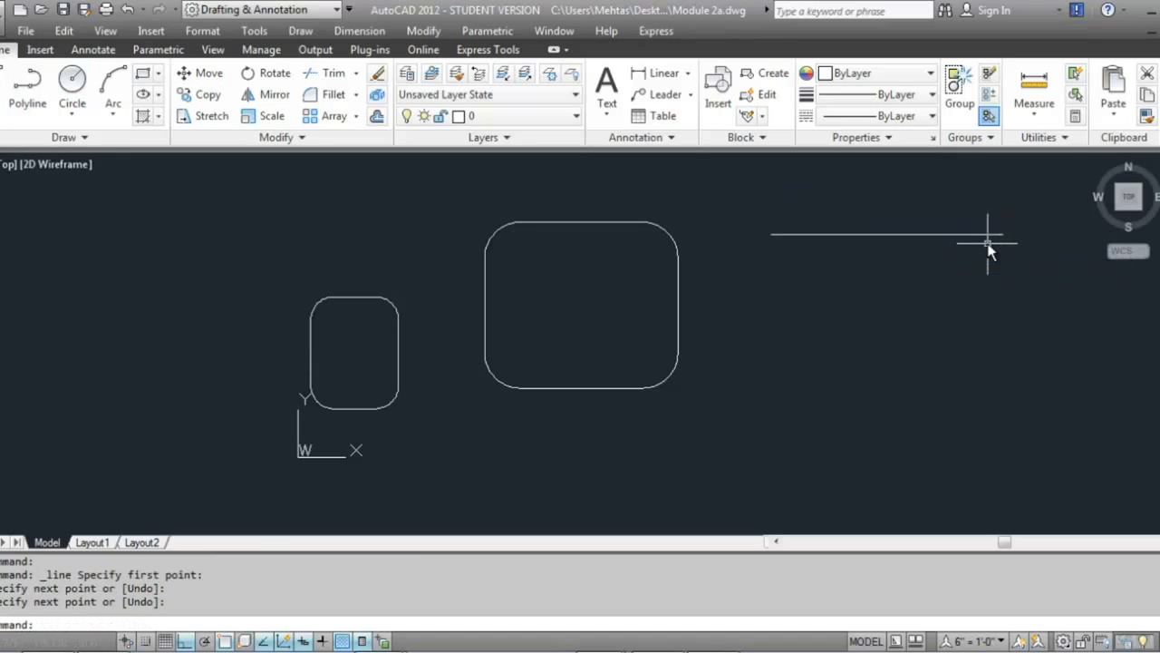
{"action": "key", "text": "Return"}
{"action": "left_click", "coordinate": [926, 185]}
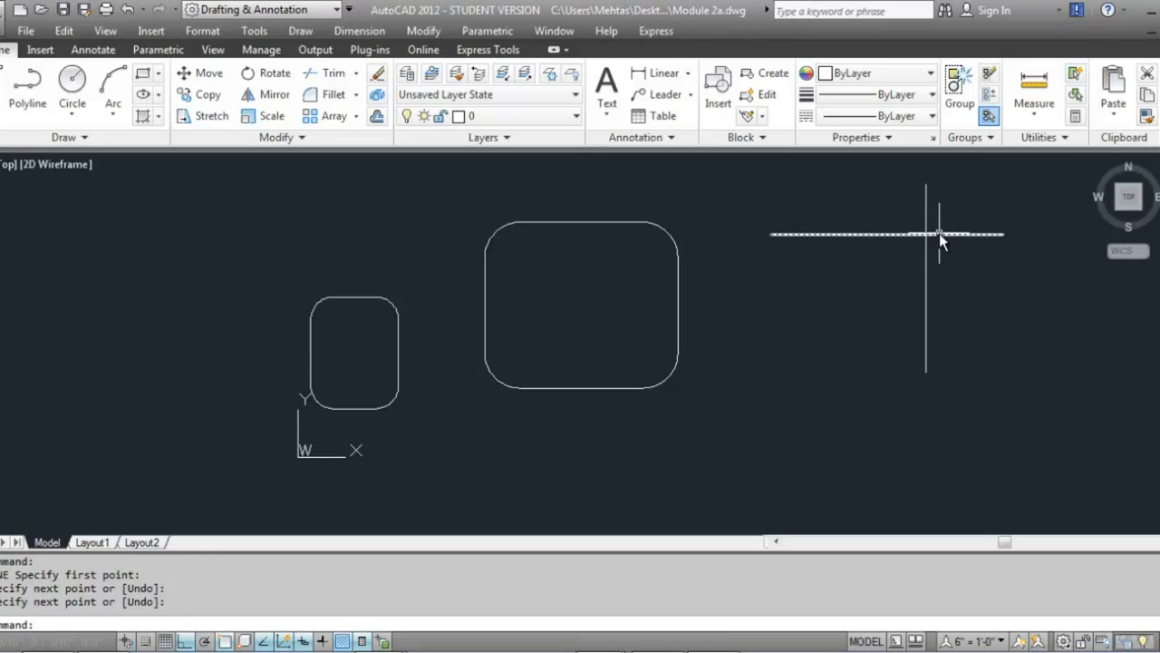
- Try trimming the crossing lines with all objects as cutting edges, and undo the trim
{"action": "left_click", "coordinate": [337, 74]}
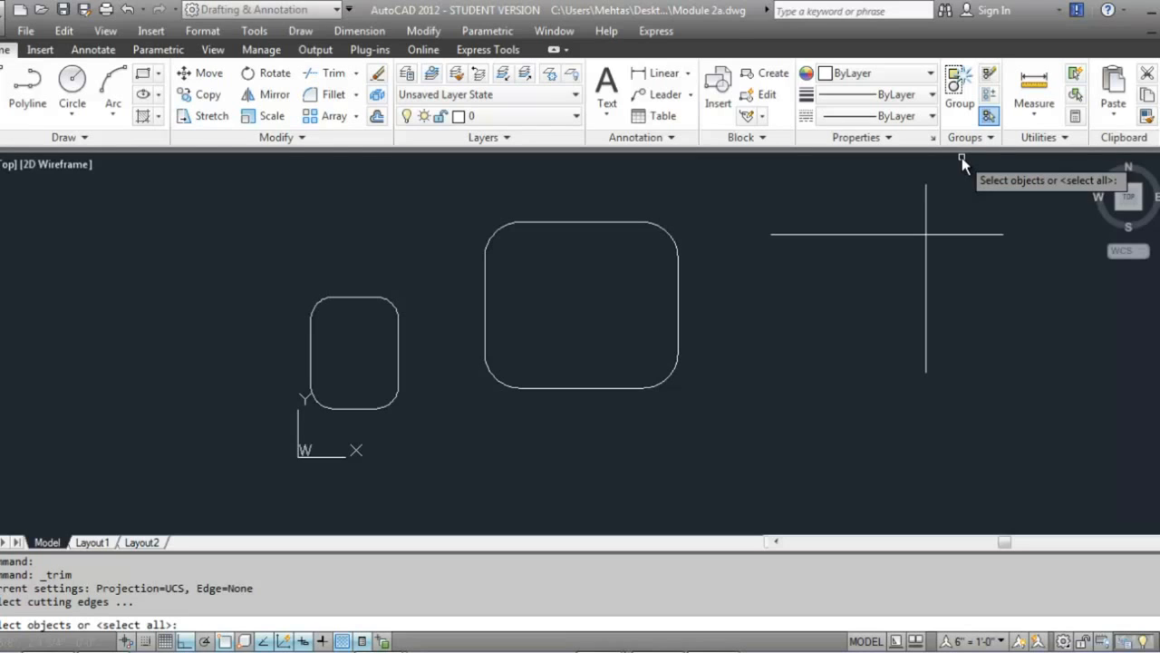
{"action": "key", "text": "Return"}
{"action": "key", "text": "ctrl+z"}
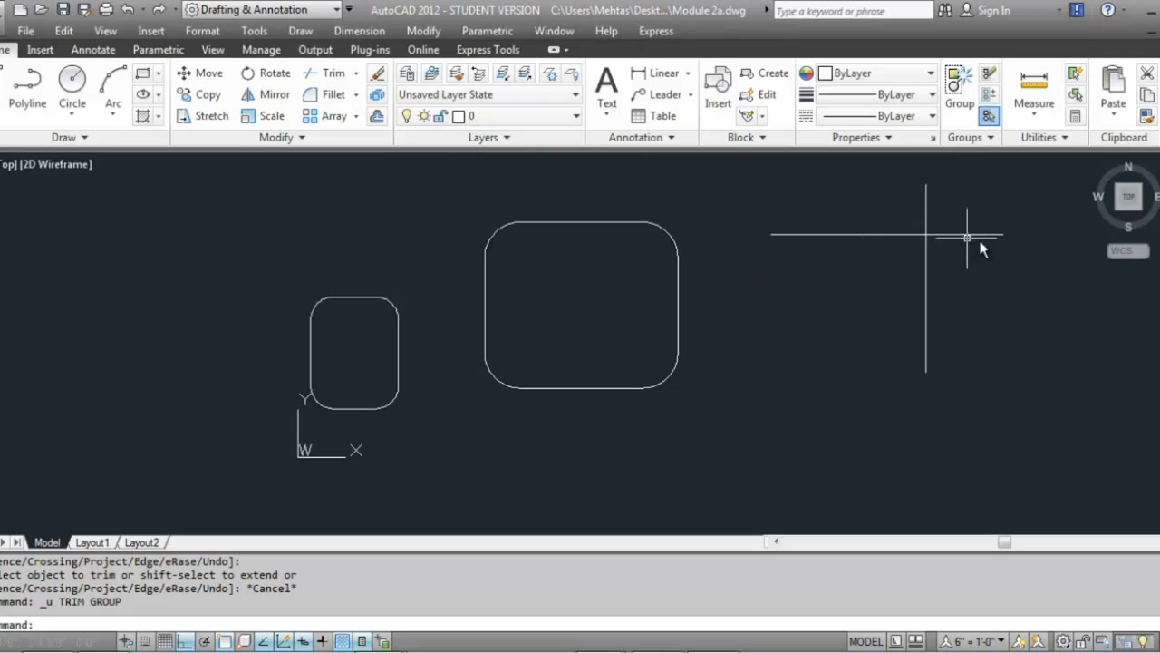
- Trim the part of the horizontal line right of the vertical line, using the vertical line as cutting edge
{"action": "left_click", "coordinate": [313, 75]}
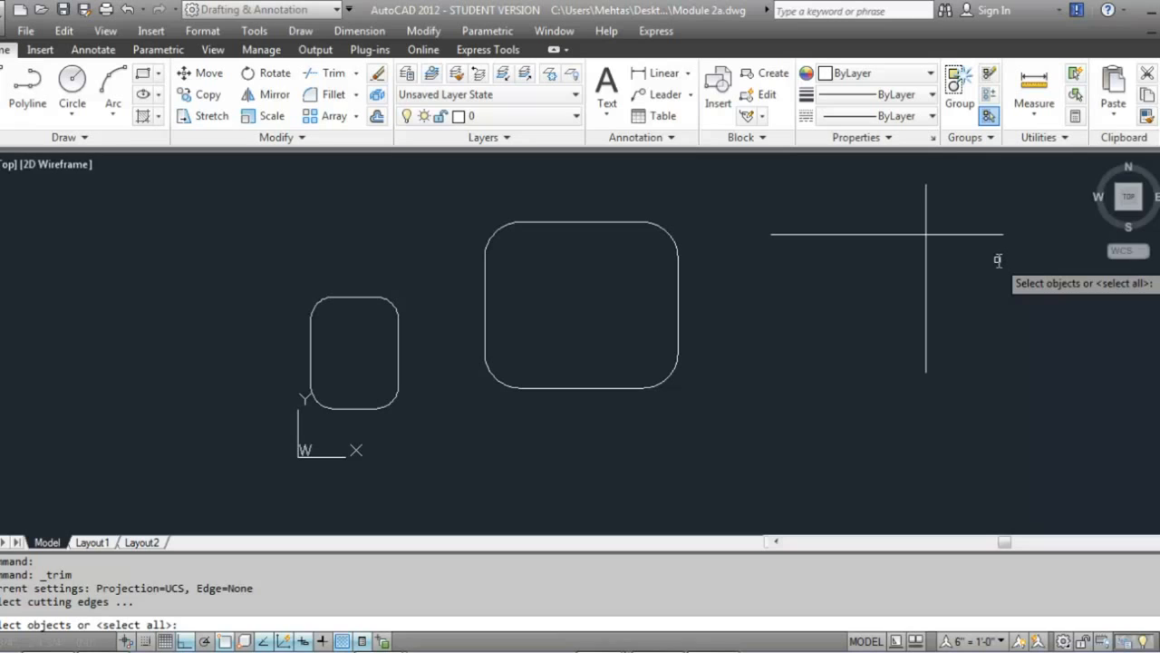
{"action": "left_click", "coordinate": [925, 269]}
{"action": "key", "text": "Return"}
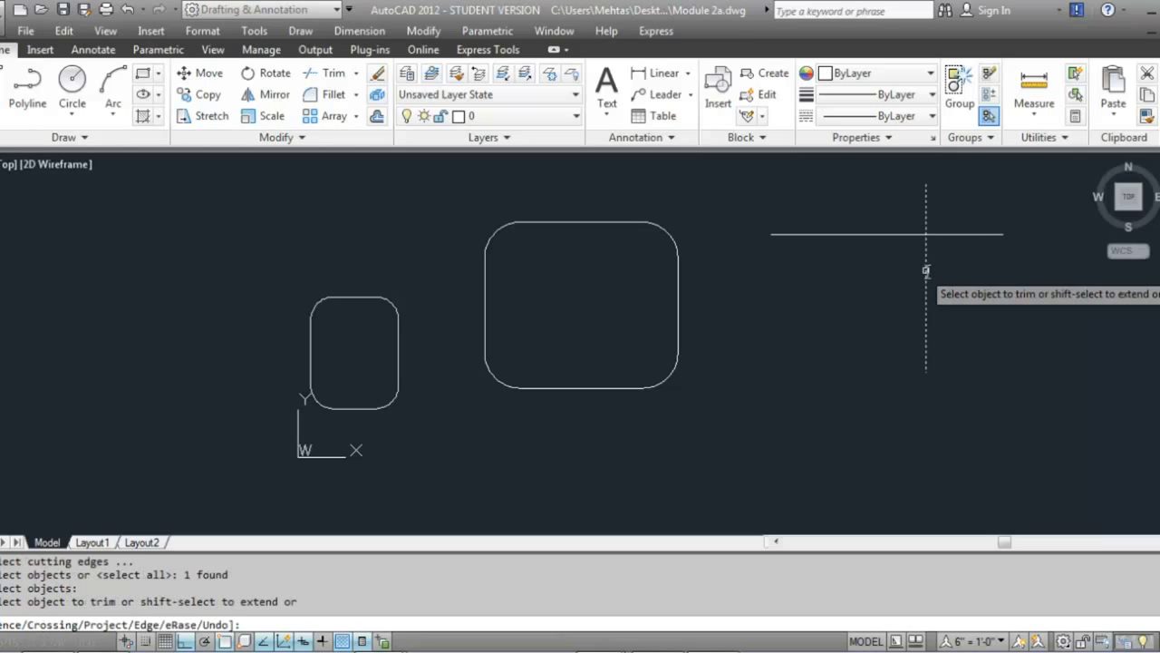
{"action": "left_click", "coordinate": [964, 234]}
{"action": "key", "text": "Return"}
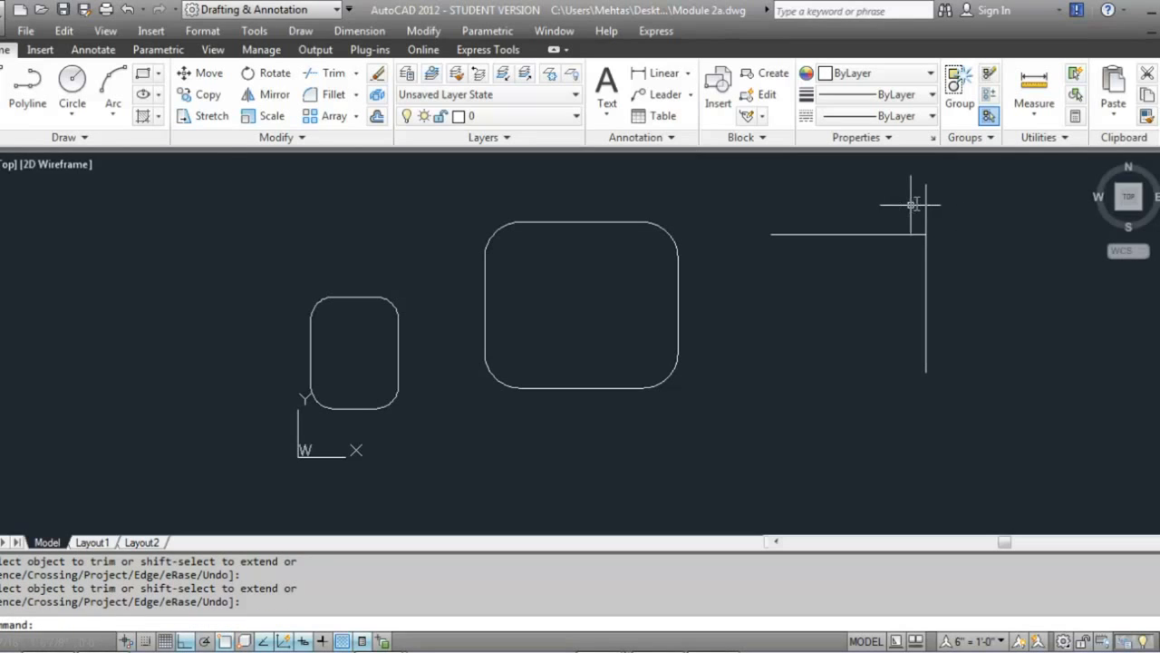
- Trim the part of the vertical line above the horizontal line, using the horizontal line as cutting edge
{"action": "left_click", "coordinate": [326, 73]}
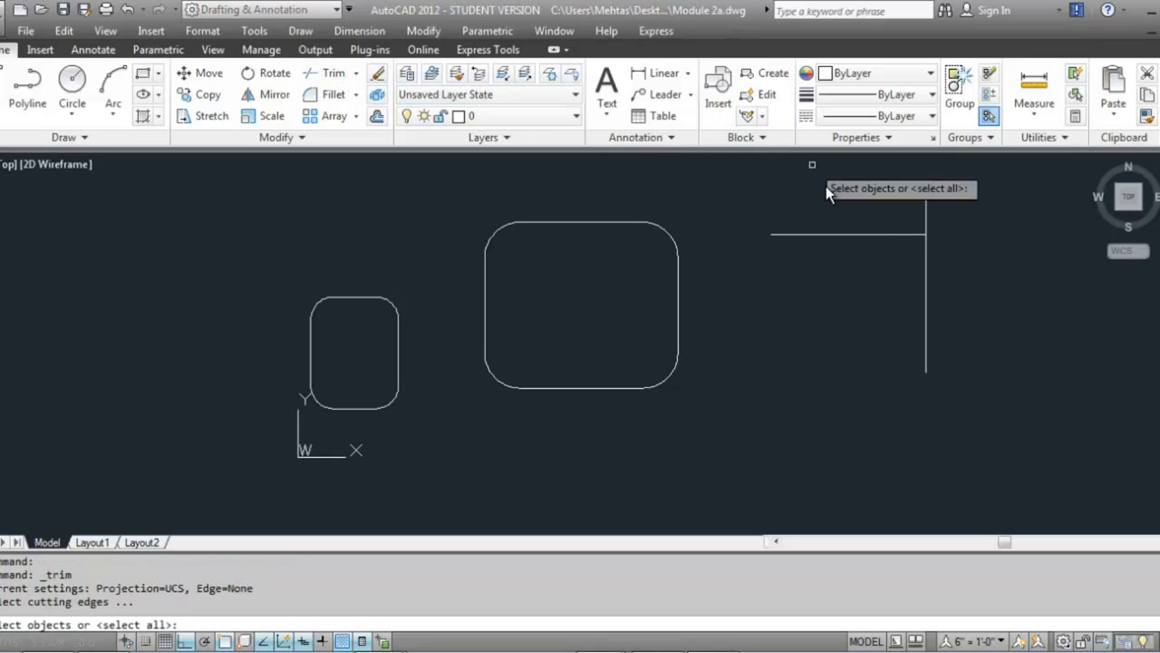
{"action": "left_click", "coordinate": [856, 234]}
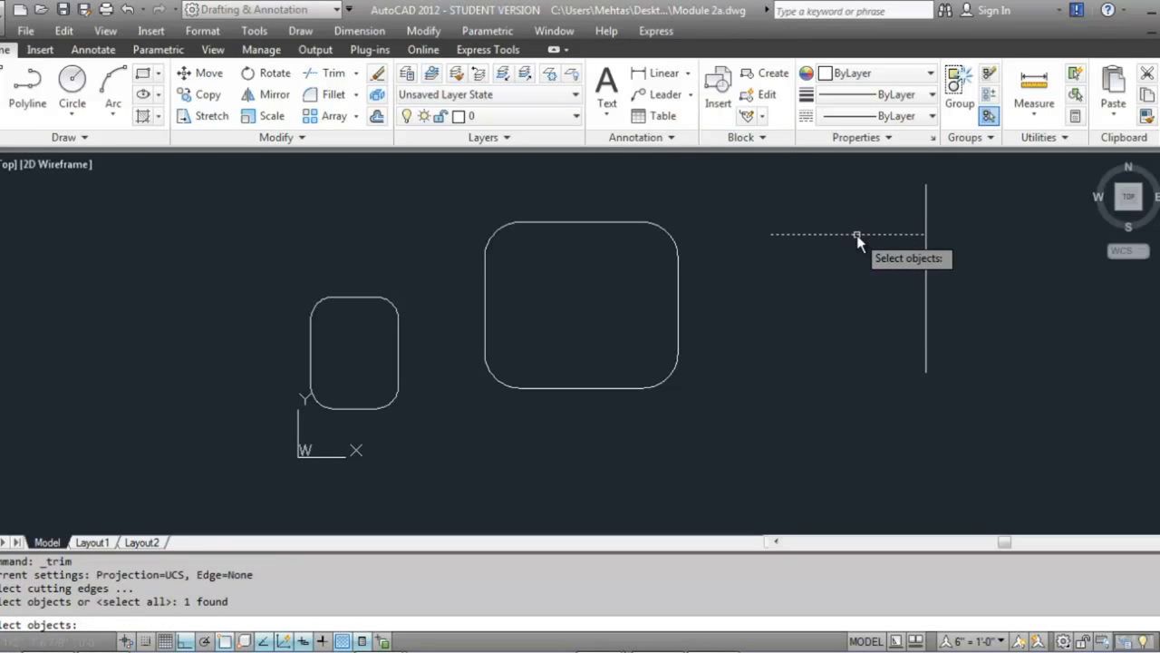
{"action": "key", "text": "Return"}
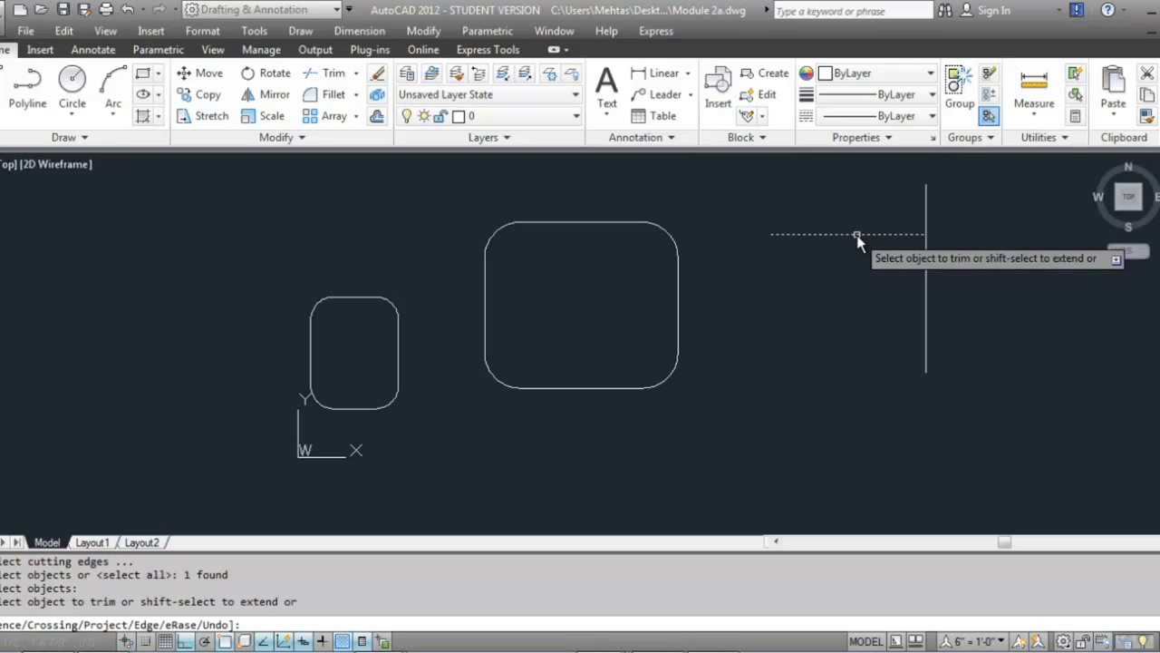
{"action": "left_click", "coordinate": [926, 207]}
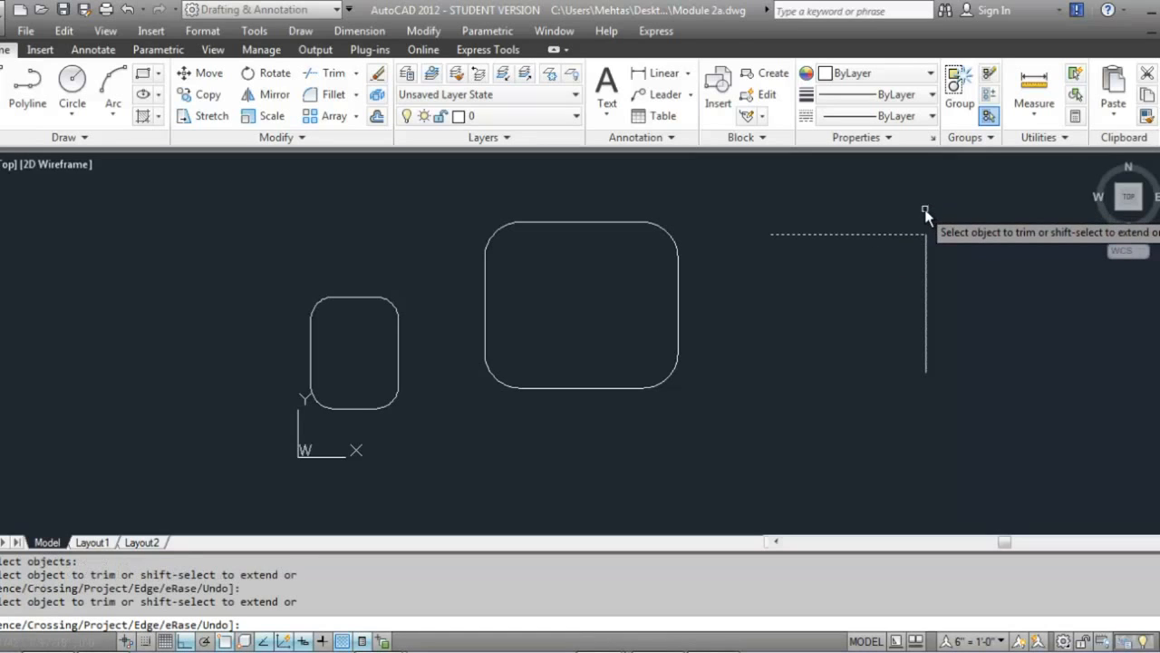
{"action": "key", "text": "Return"}
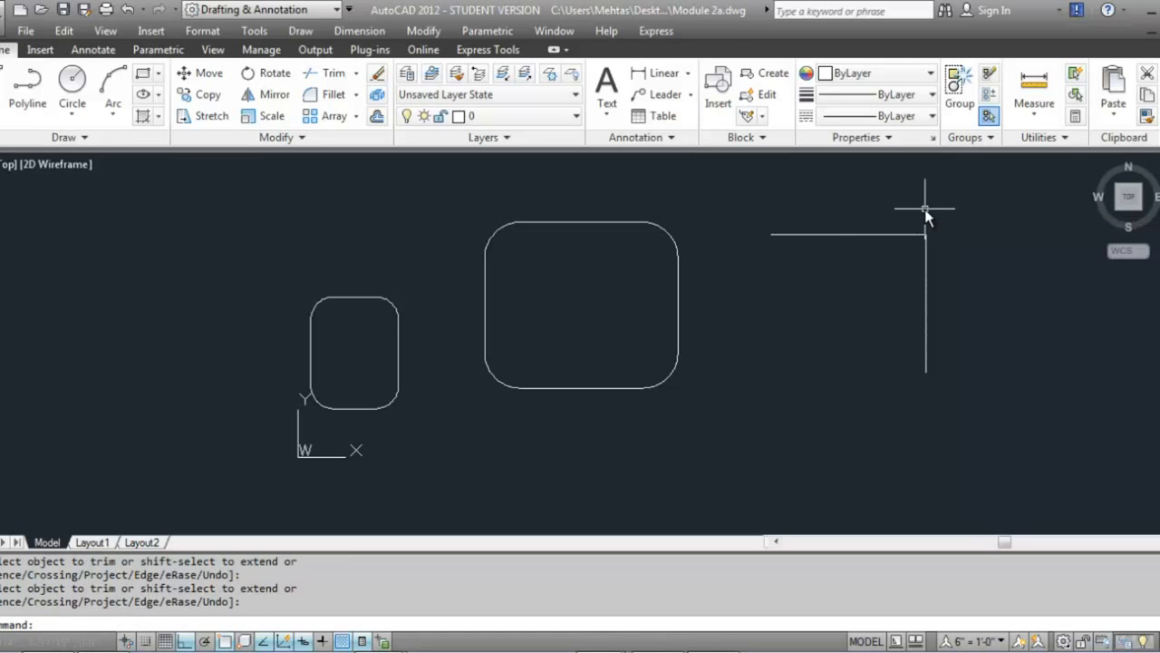
- Undo the previous trims to restore the full crossing lines
{"action": "key", "text": "ctrl+z"}
{"action": "key", "text": "ctrl+z"}
{"action": "key", "text": "ctrl+z"}
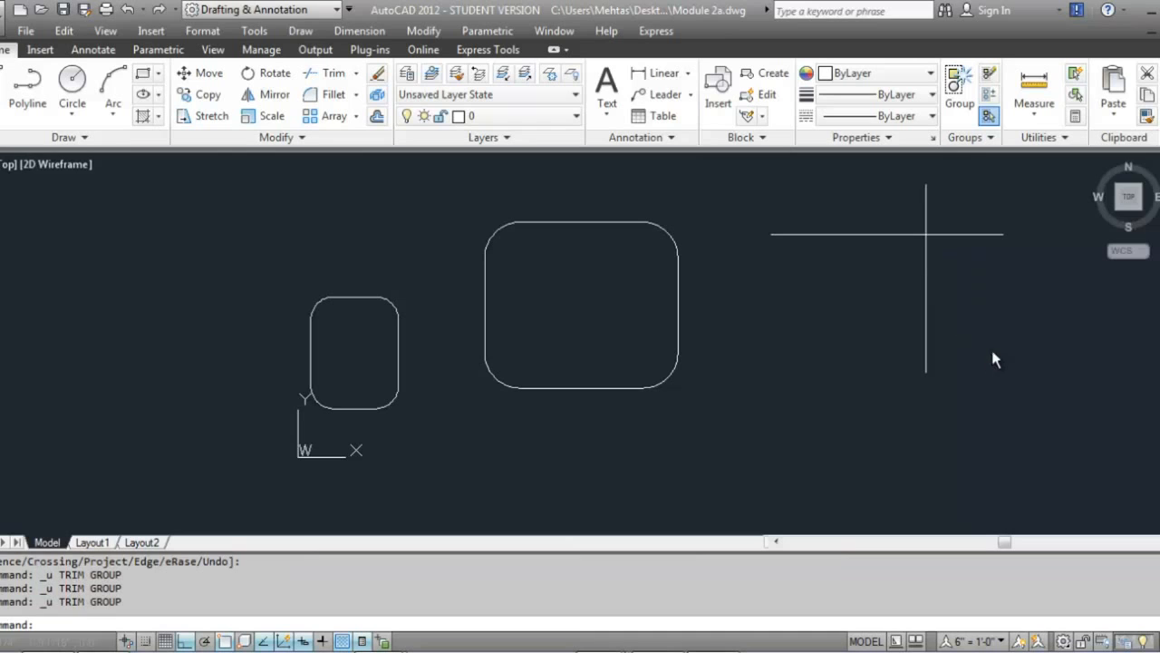
- Try trimming the horizontal line's right part and the vertical line's upper part with both lines as cutting edges, and undo the trims
{"action": "left_click", "coordinate": [328, 80]}
{"action": "left_click", "coordinate": [1091, 477]}
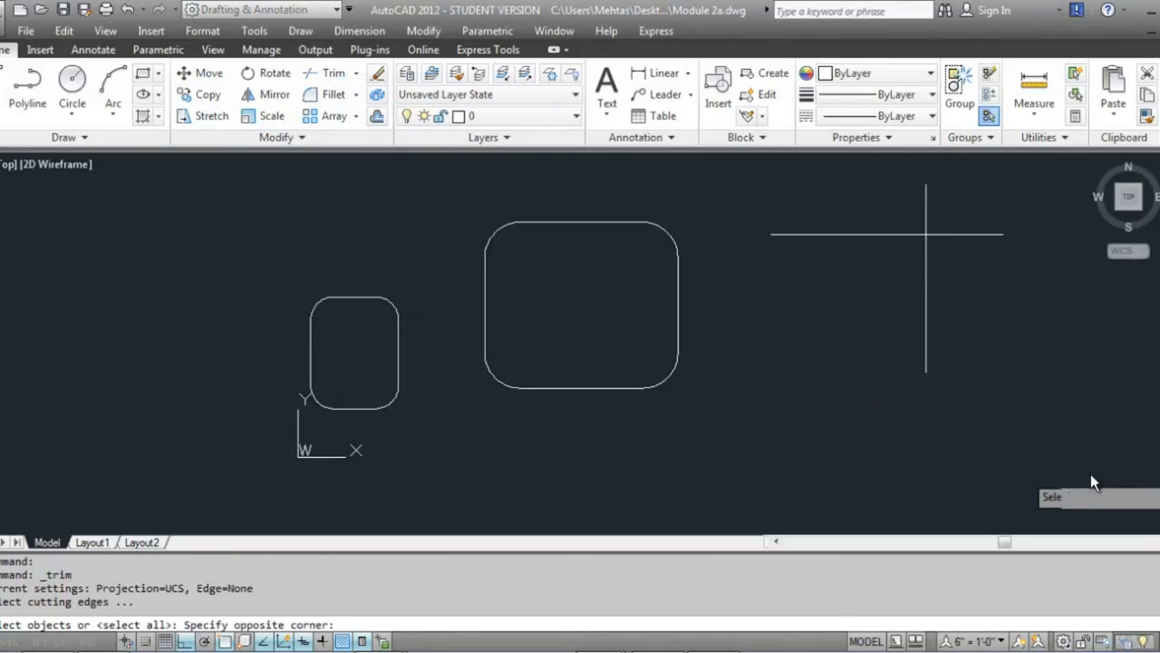
{"action": "left_click", "coordinate": [718, 170]}
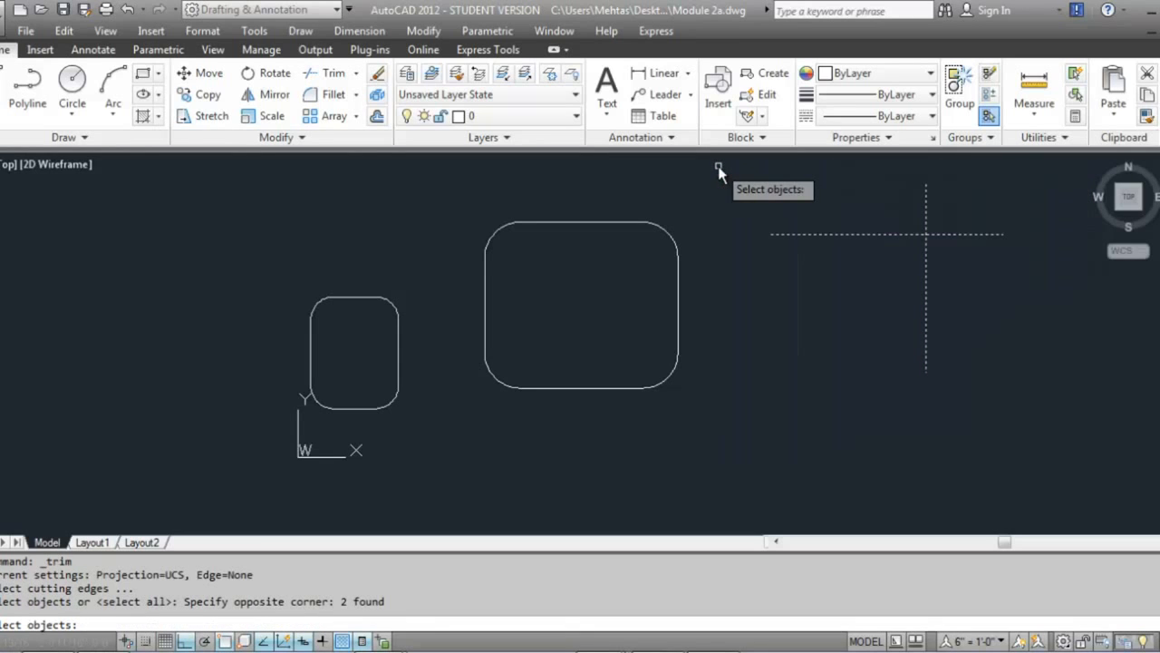
{"action": "left_click", "coordinate": [955, 233]}
{"action": "key", "text": "Return"}
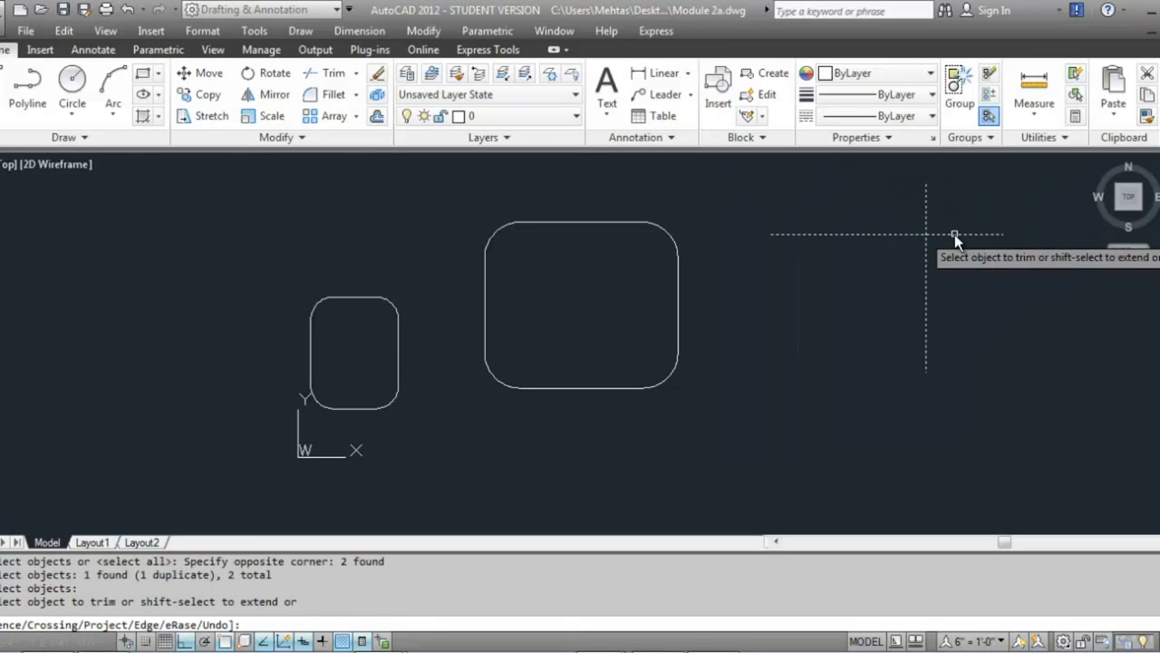
{"action": "left_click", "coordinate": [955, 234]}
{"action": "left_click", "coordinate": [927, 219]}
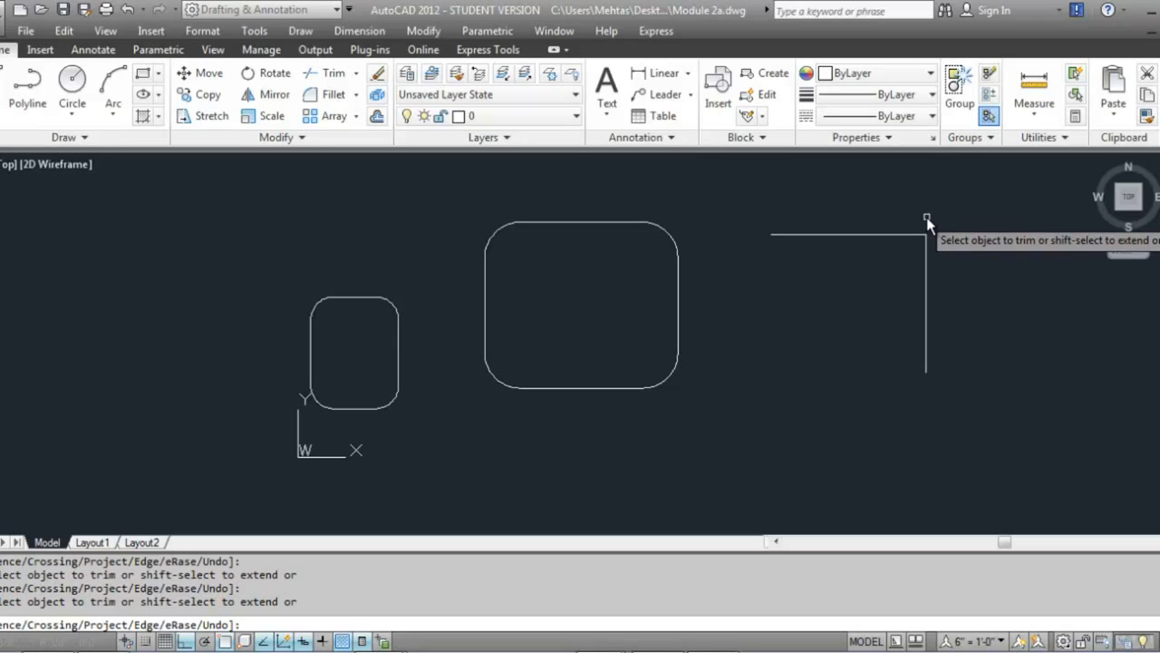
{"action": "key", "text": "ctrl+z"}
{"action": "key", "text": "ctrl+z"}
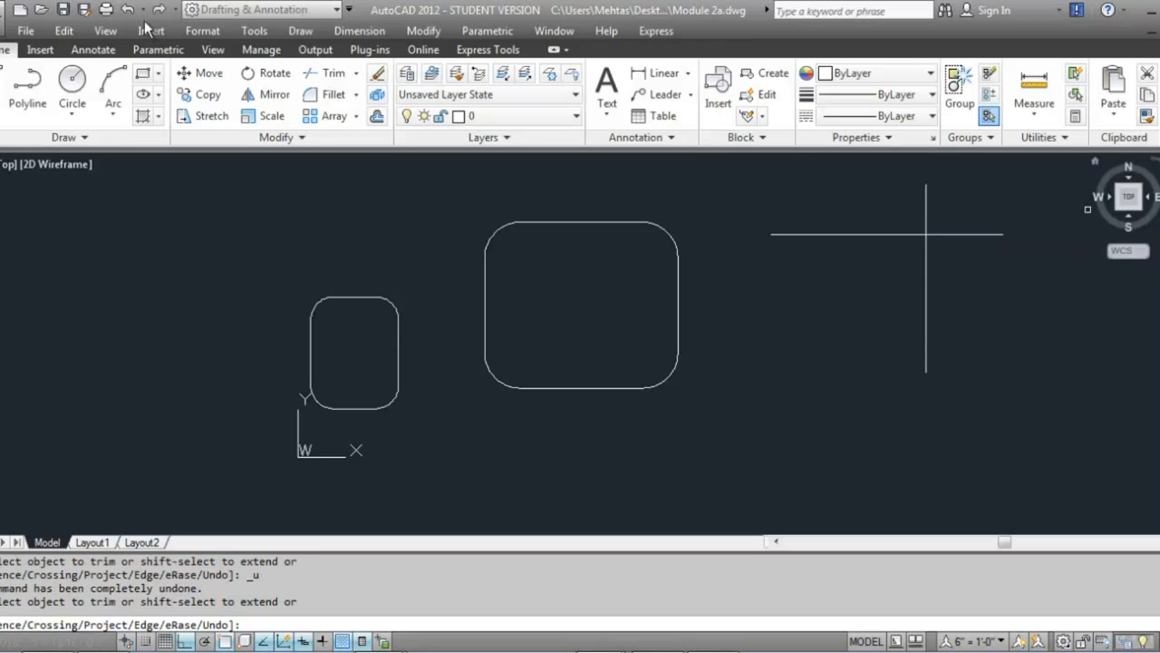
- Trim the crossing lines into a corner by removing the right and upper parts, with both lines window-selected as cutting edges
{"action": "left_click", "coordinate": [332, 73]}
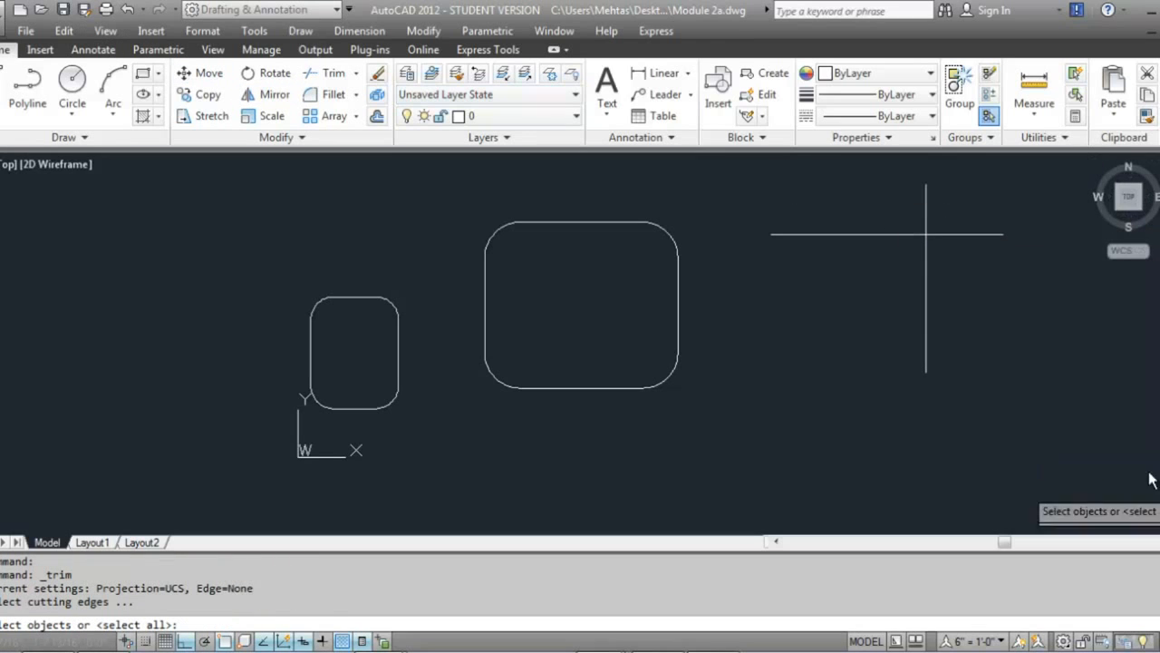
{"action": "left_click", "coordinate": [1125, 450]}
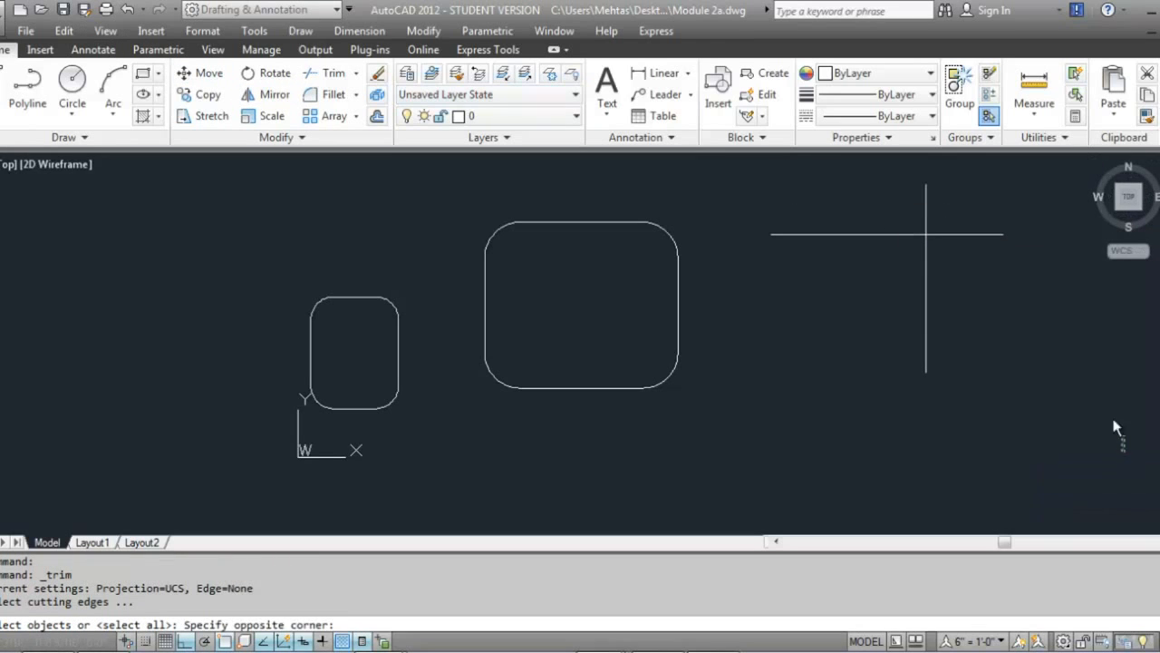
{"action": "left_click", "coordinate": [739, 171]}
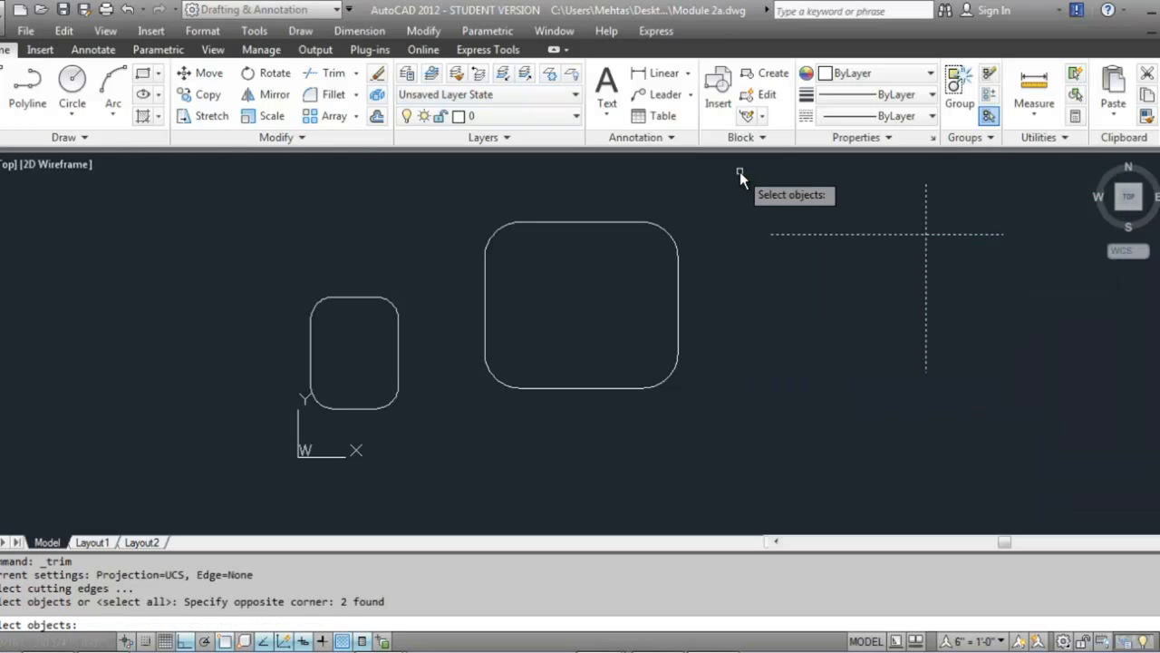
{"action": "key", "text": "Return"}
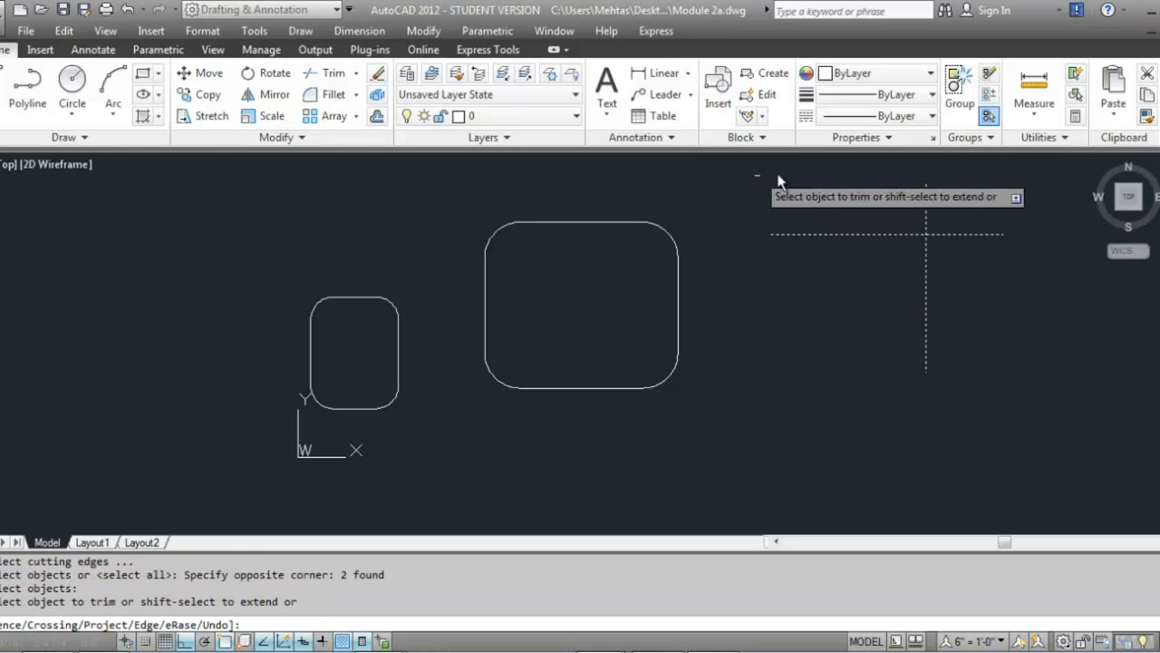
{"action": "left_click", "coordinate": [951, 235]}
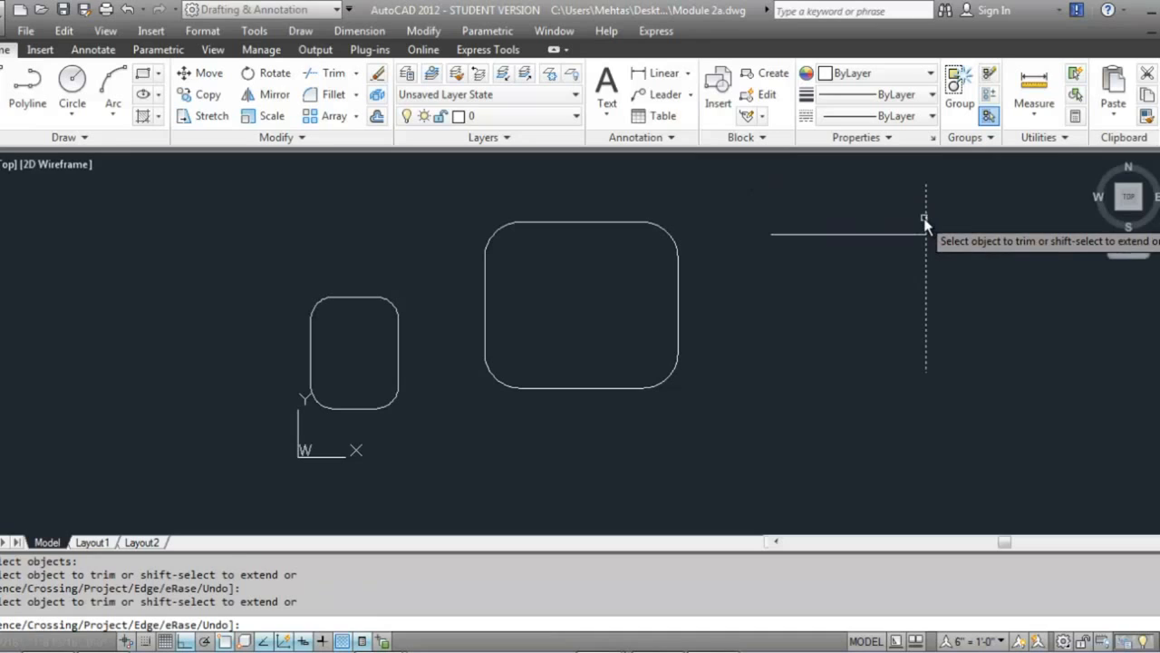
{"action": "left_click", "coordinate": [927, 219]}
{"action": "key", "text": "Return"}
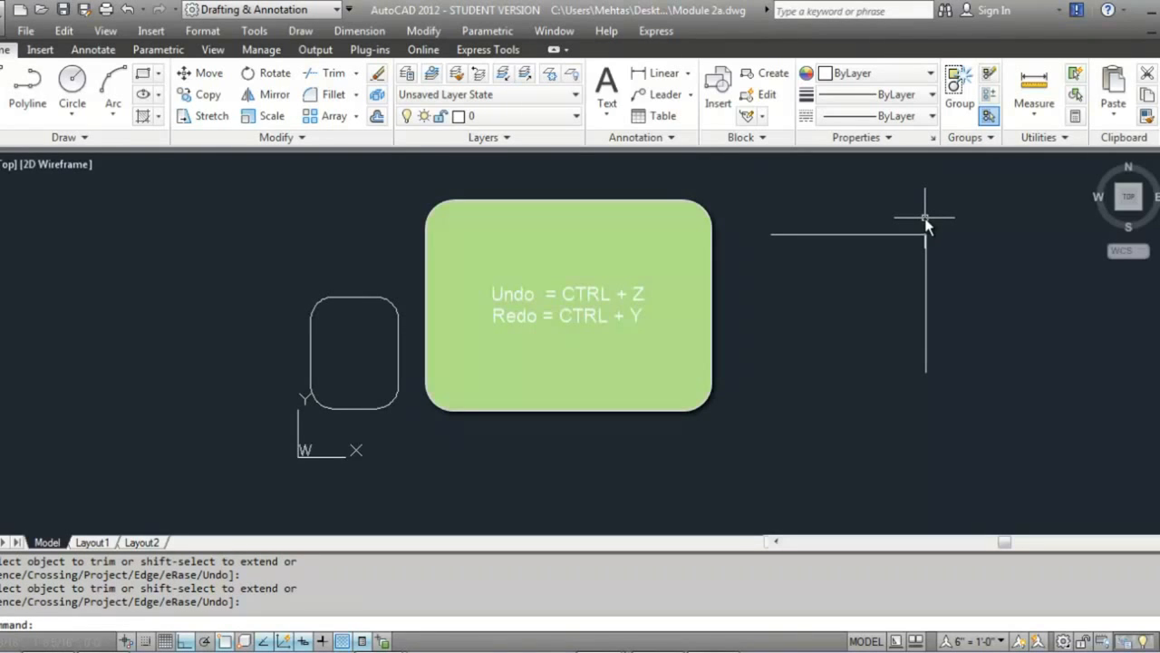
- Undo the corner trim of the crossing lines and redo it
{"action": "key", "text": "ctrl+z"}
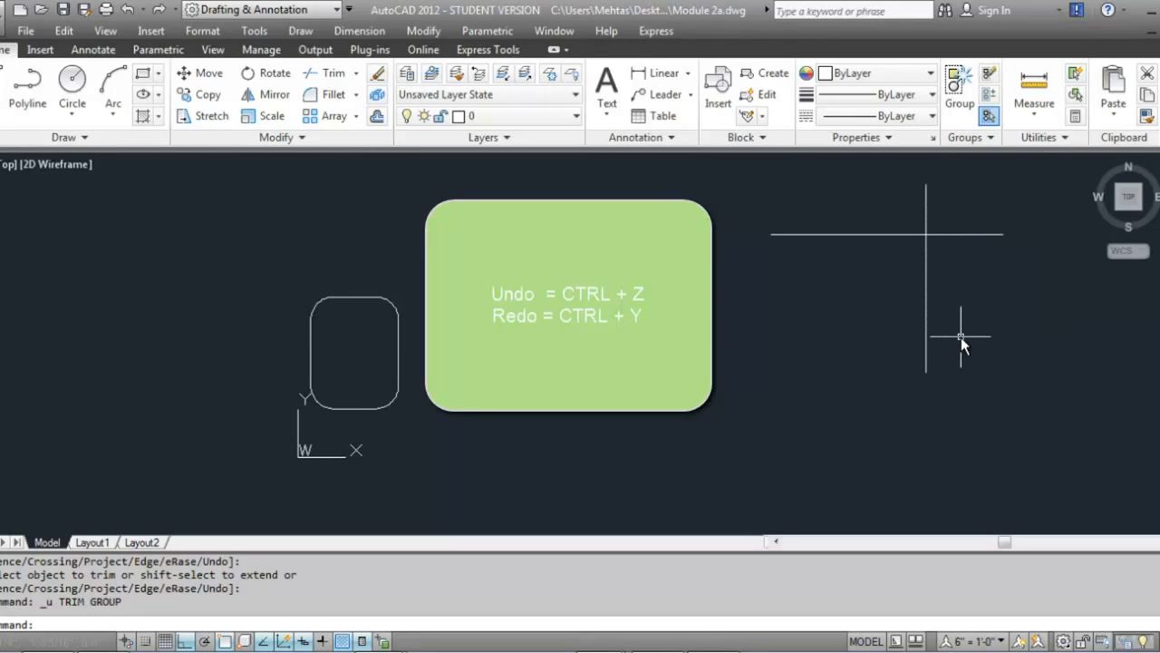
{"action": "key", "text": "ctrl+y"}
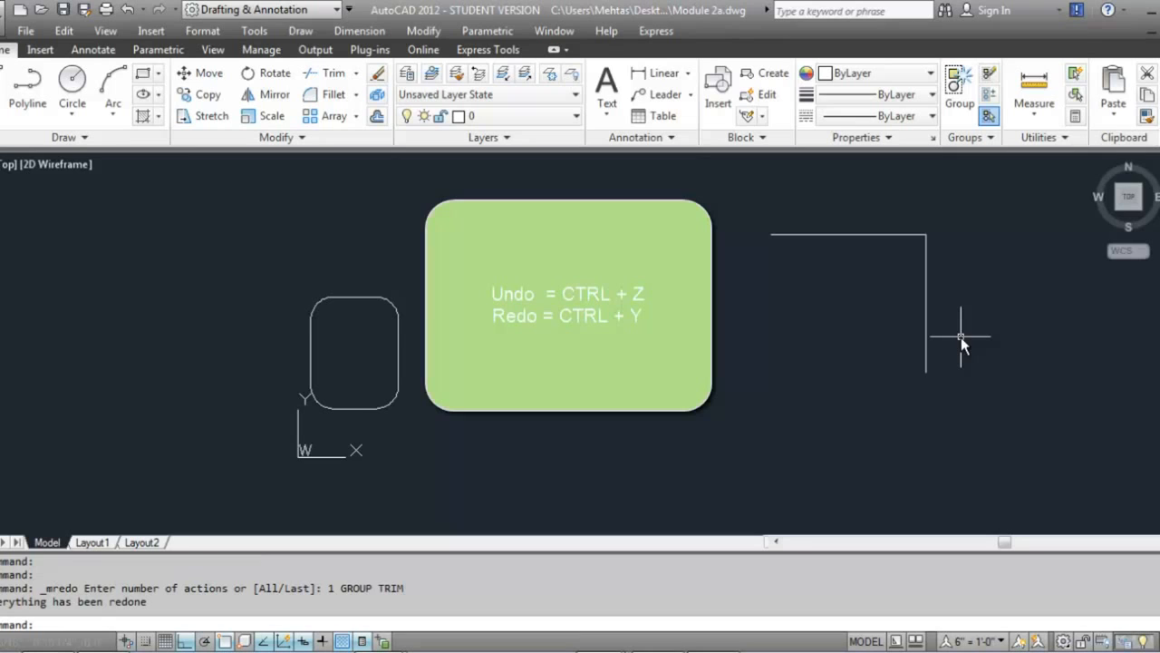